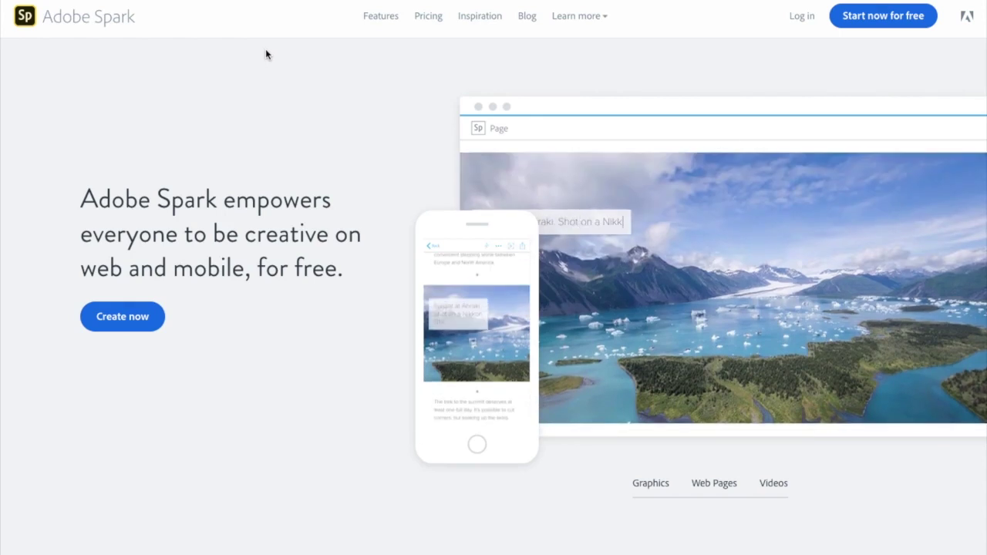
Log in and view the Living to Roam brand's font pair and primary color settings.
{"action": "left_click", "coordinate": [811, 20]}
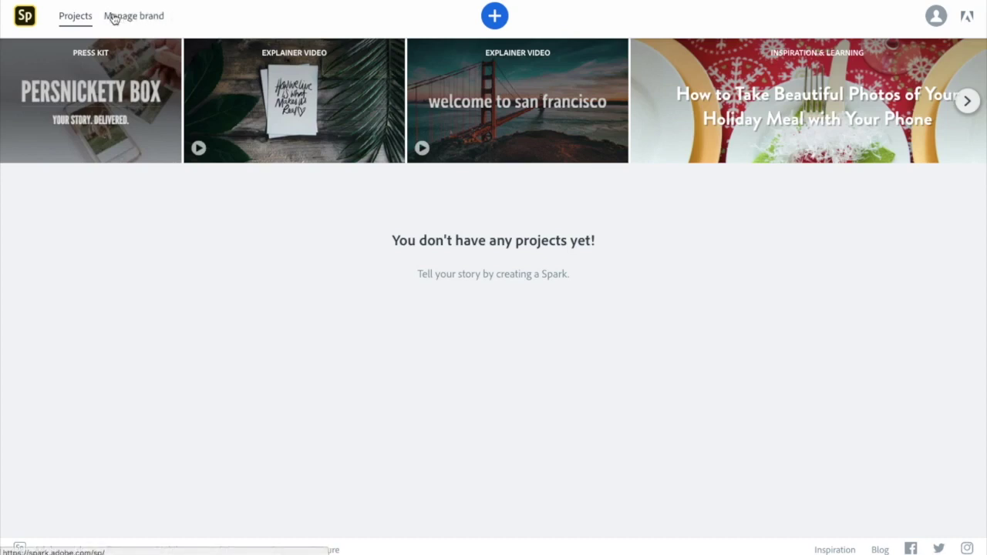
{"action": "left_click", "coordinate": [136, 18]}
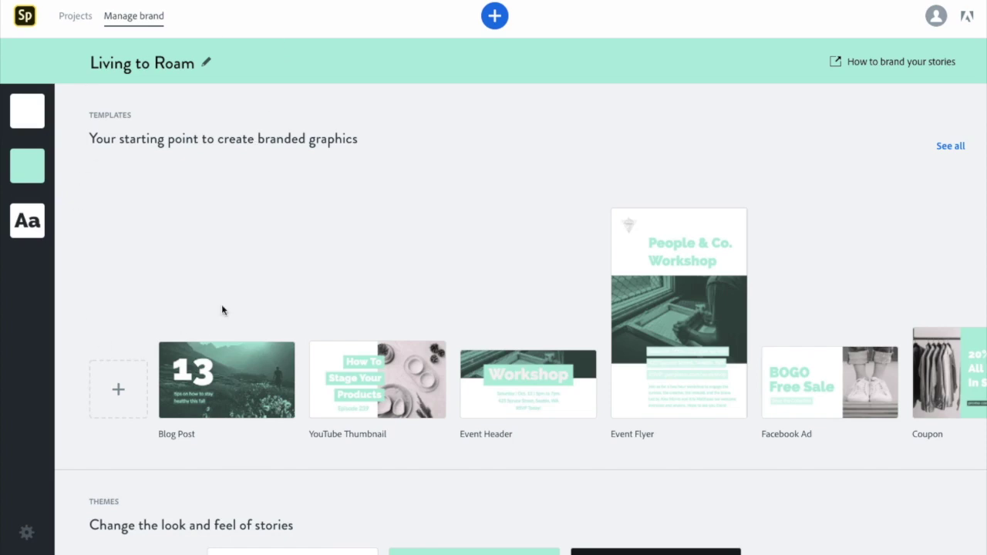
{"action": "left_click", "coordinate": [21, 233]}
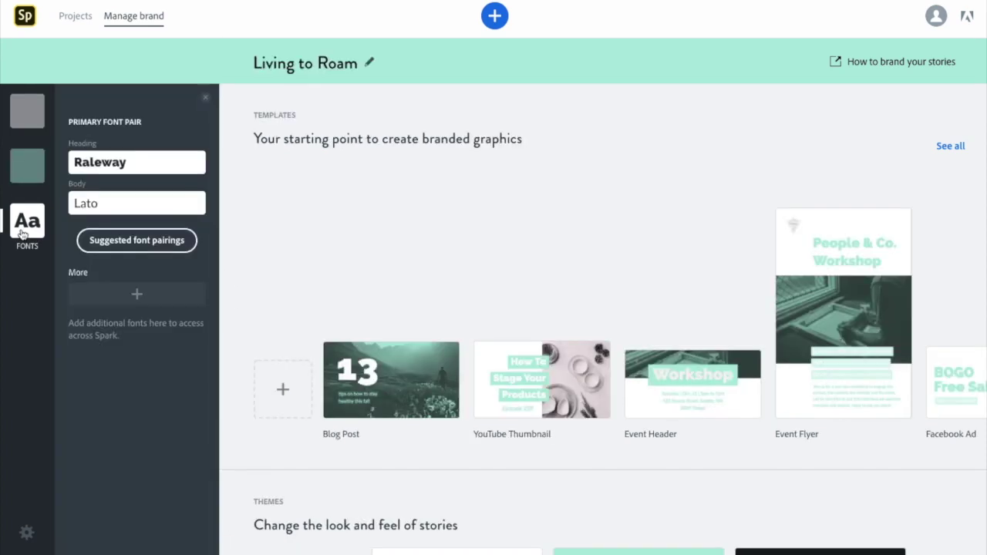
{"action": "left_click", "coordinate": [19, 164]}
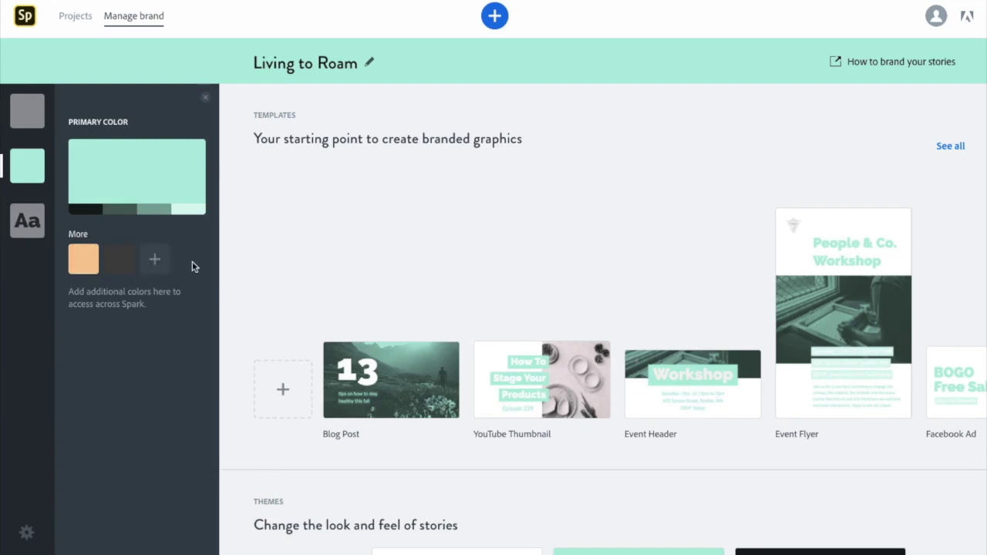
Create a video project titled "Test video one" from the Show and Tell story template and dismiss the quick tips.
{"action": "left_click", "coordinate": [495, 17]}
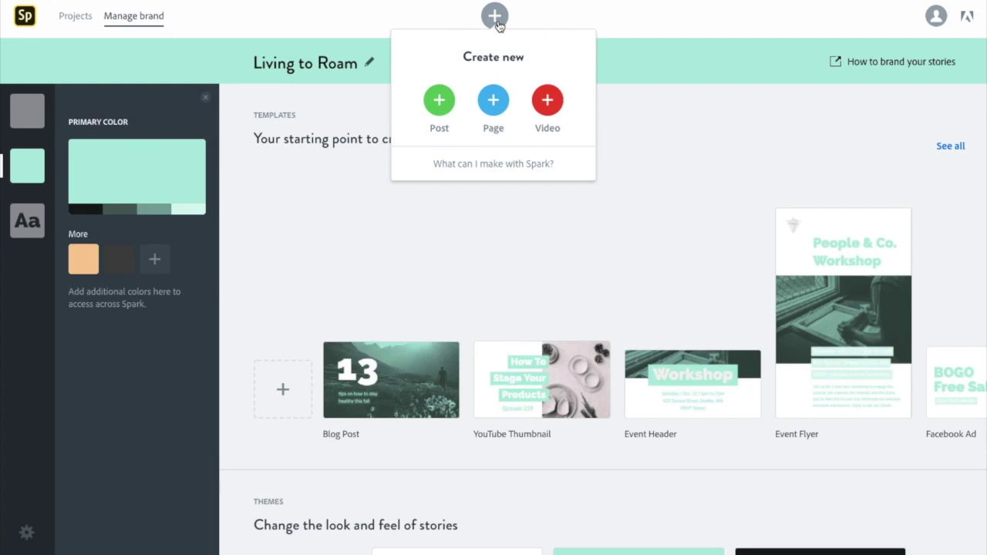
{"action": "left_click", "coordinate": [553, 103]}
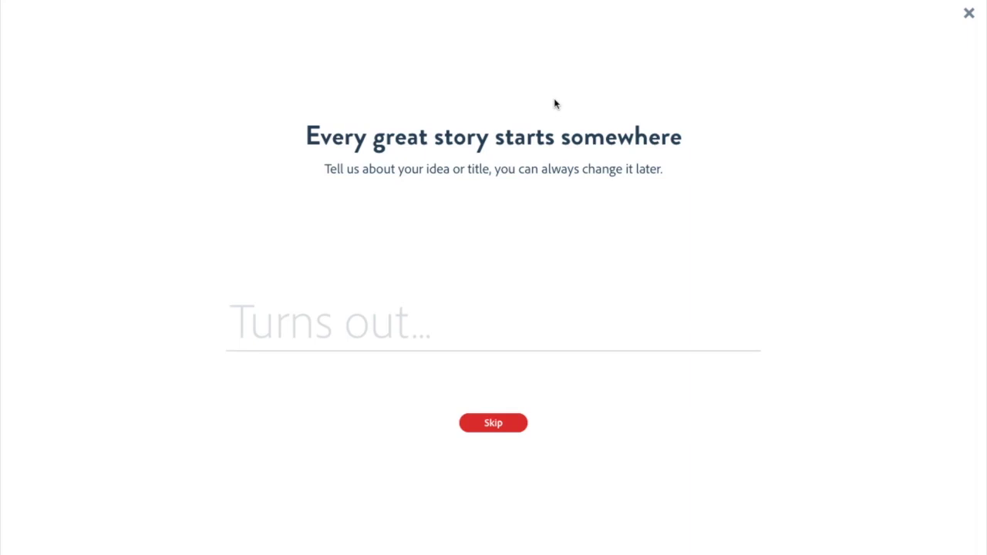
{"action": "type", "text": "Test"}
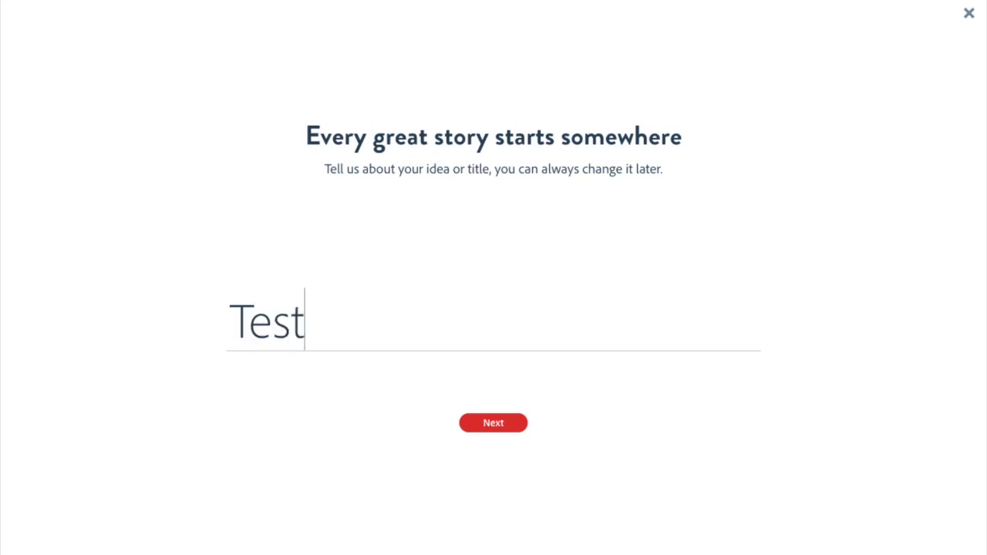
{"action": "type", "text": " video one"}
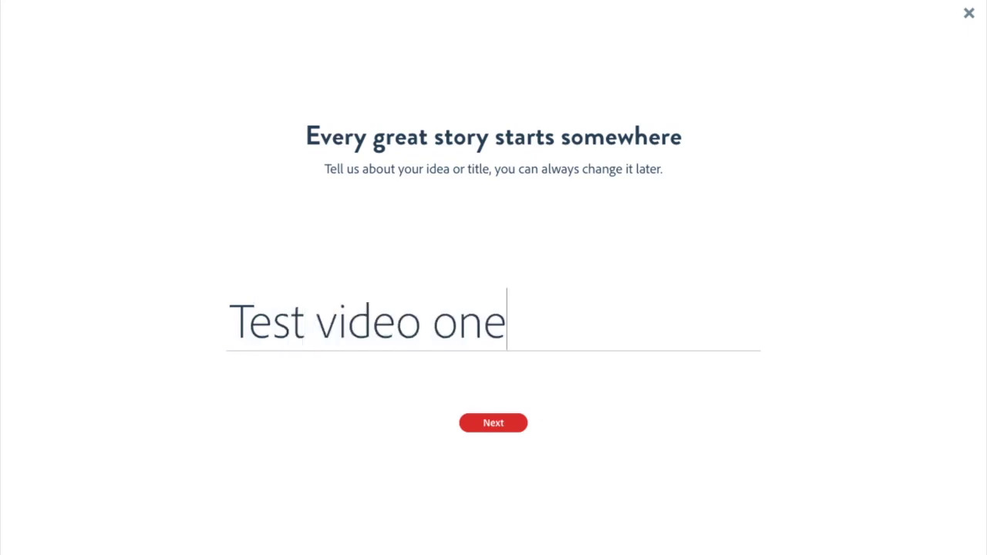
{"action": "left_click", "coordinate": [505, 427]}
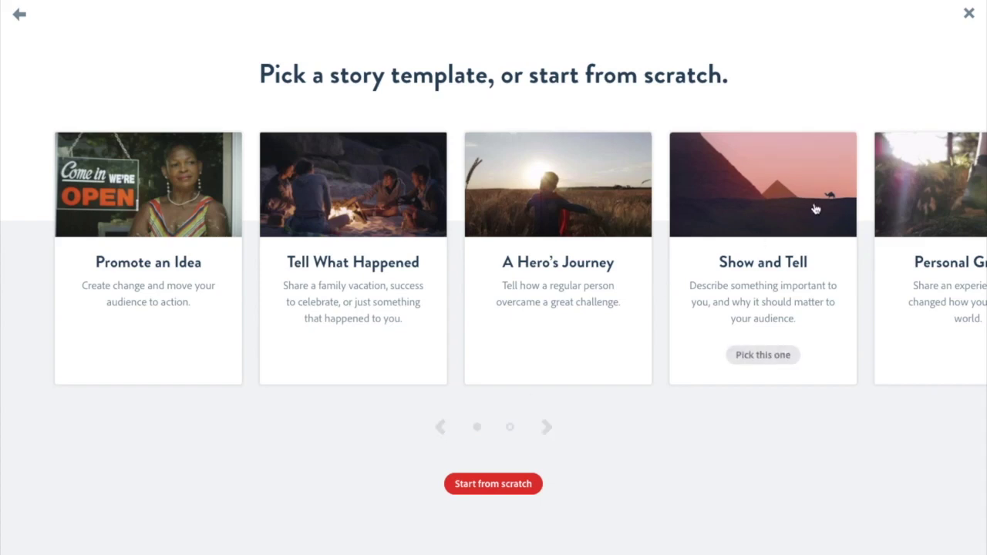
{"action": "left_click", "coordinate": [789, 197]}
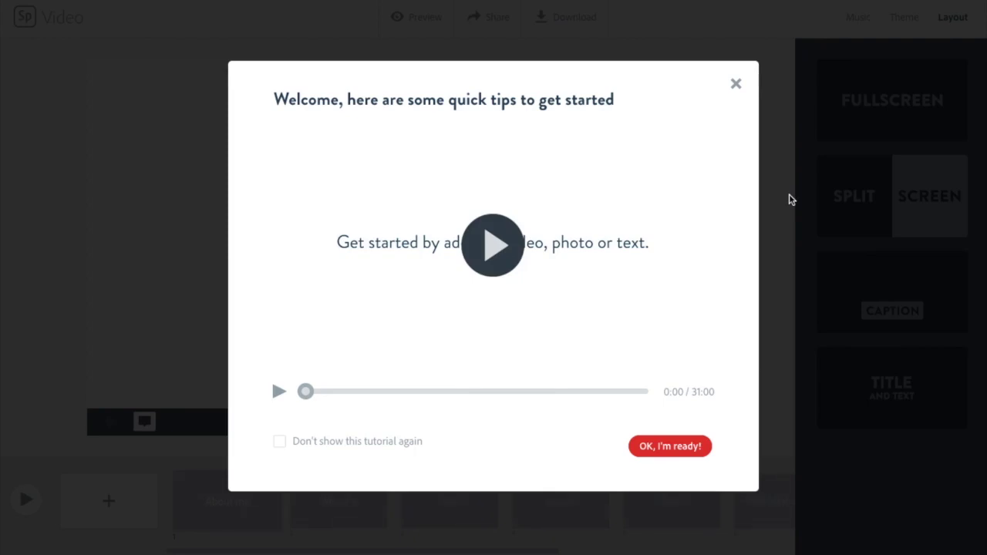
{"action": "left_click", "coordinate": [736, 85]}
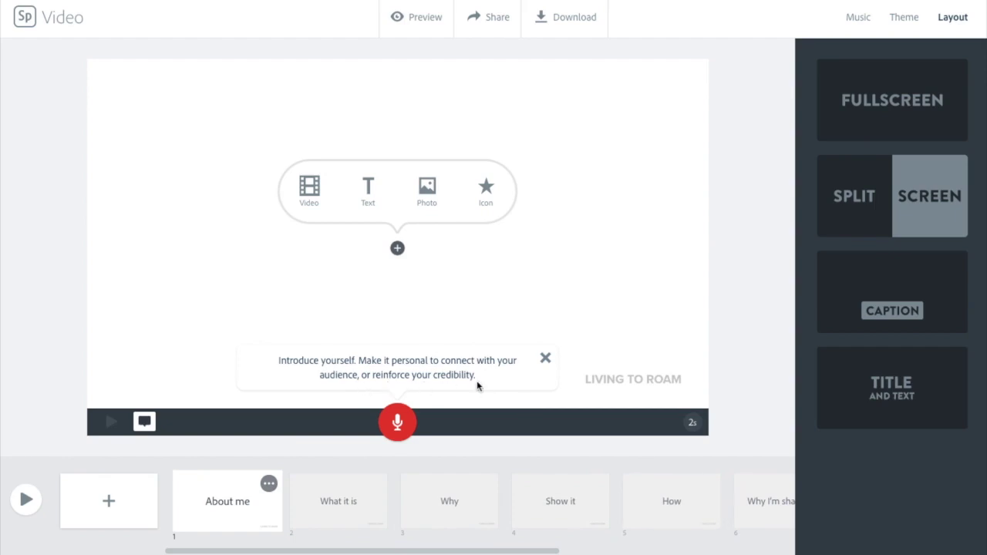
Browse the available video themes and apply the dark grey Dark brand theme.
{"action": "left_click", "coordinate": [904, 23]}
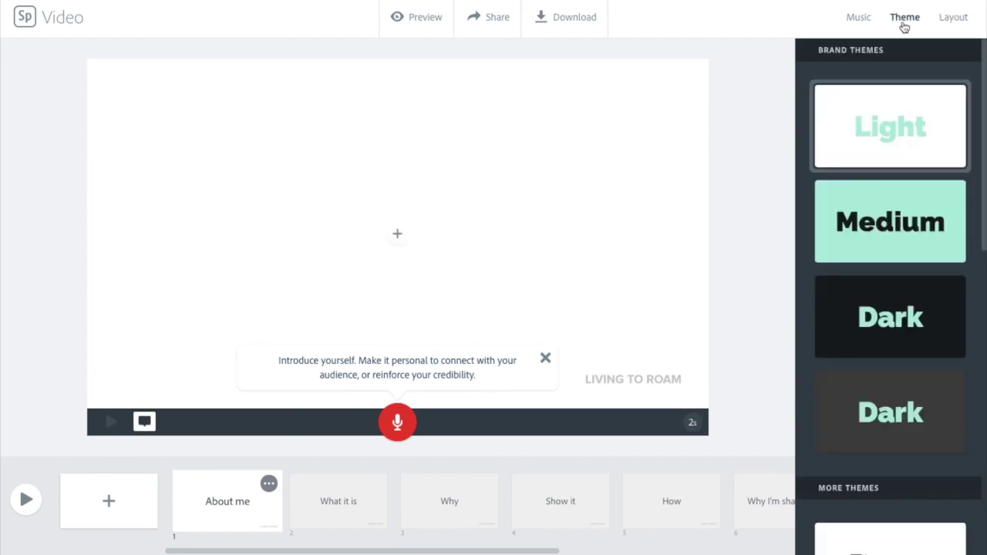
{"action": "mouse_move", "coordinate": [898, 243]}
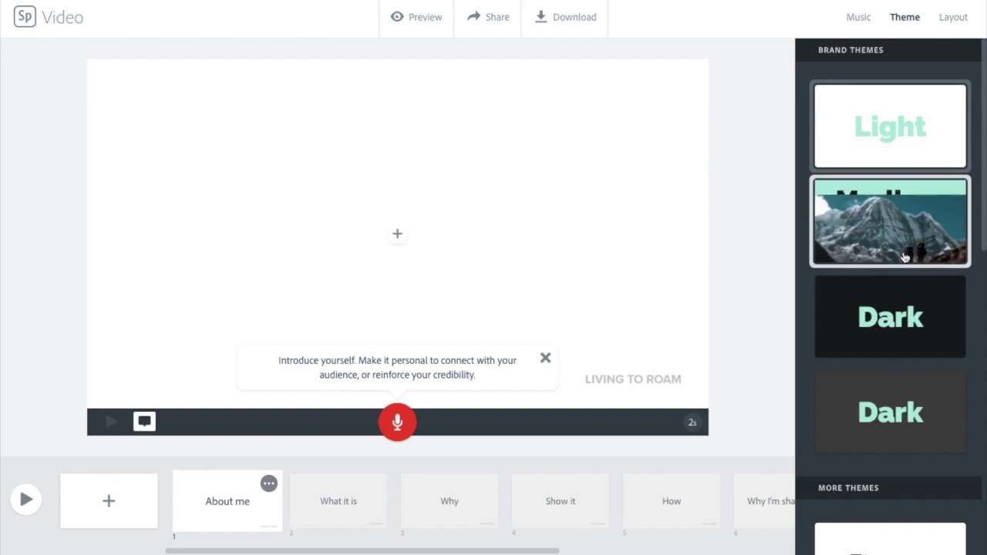
{"action": "scroll", "coordinate": [904, 256], "scroll_direction": "down", "scroll_amount": 5}
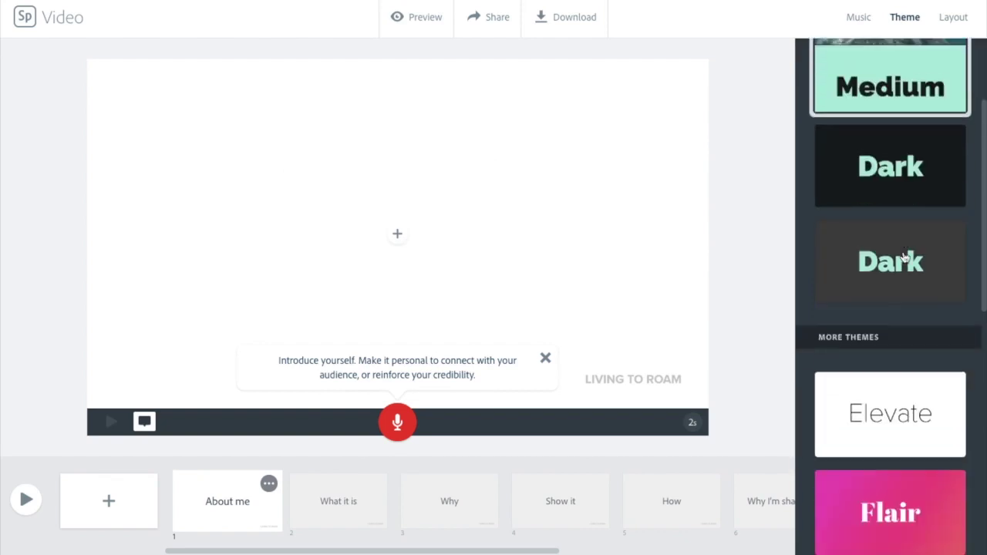
{"action": "scroll", "coordinate": [905, 257], "scroll_direction": "down", "scroll_amount": 2}
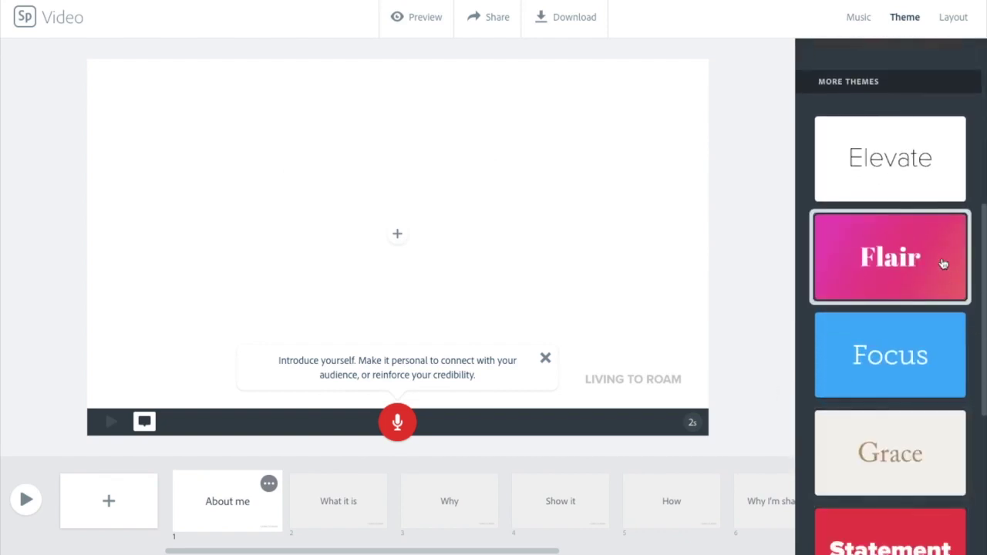
{"action": "scroll", "coordinate": [943, 260], "scroll_direction": "down", "scroll_amount": 2}
{"action": "scroll", "coordinate": [942, 264], "scroll_direction": "down", "scroll_amount": 1}
{"action": "scroll", "coordinate": [942, 263], "scroll_direction": "up", "scroll_amount": 2}
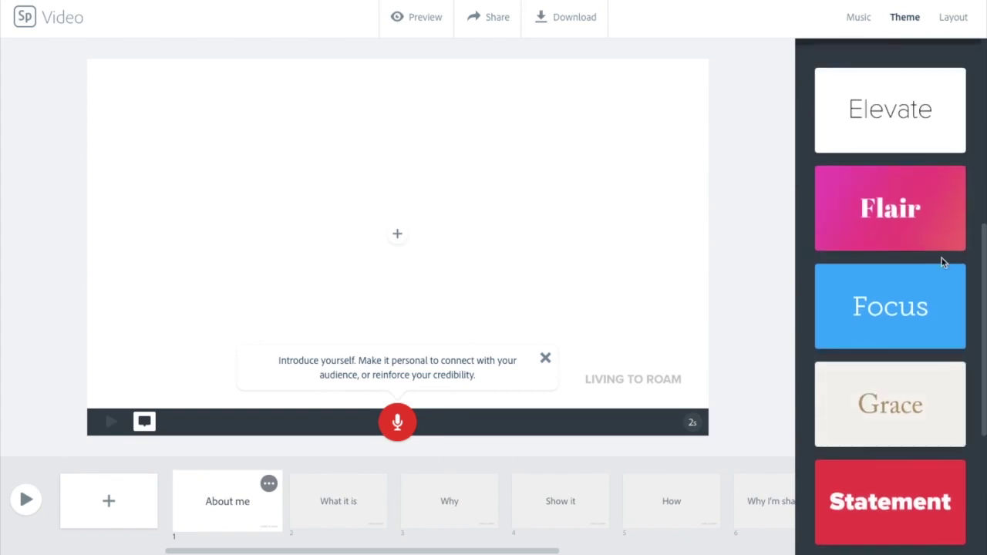
{"action": "scroll", "coordinate": [942, 264], "scroll_direction": "up", "scroll_amount": 5}
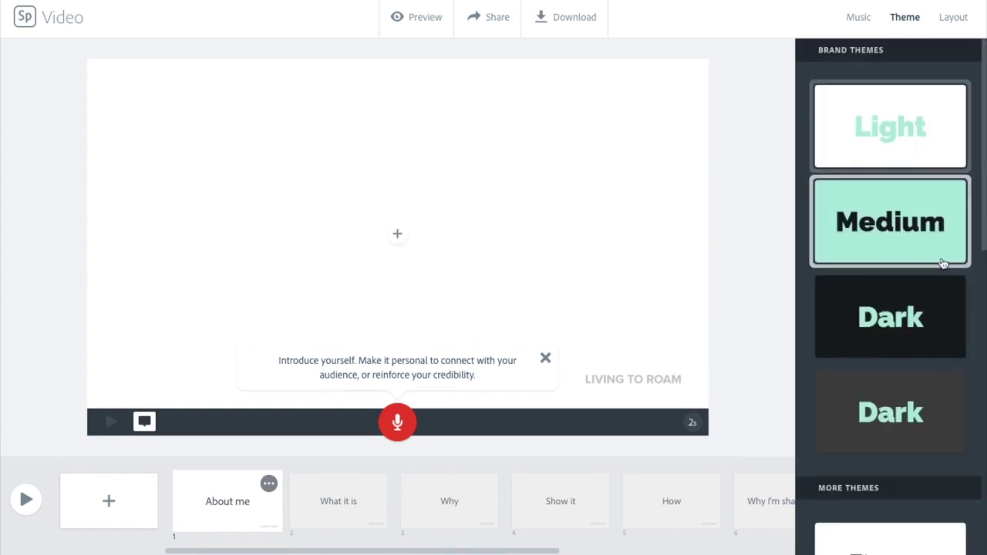
{"action": "left_click", "coordinate": [922, 425]}
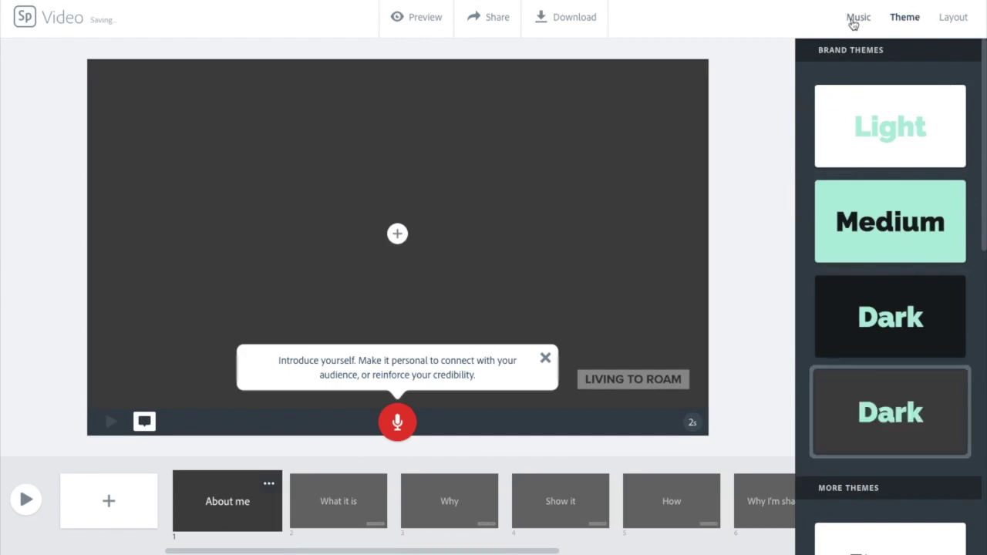
Examine the music tracks, including Wandering Guitar, and the background music volume setting.
{"action": "left_click", "coordinate": [853, 24]}
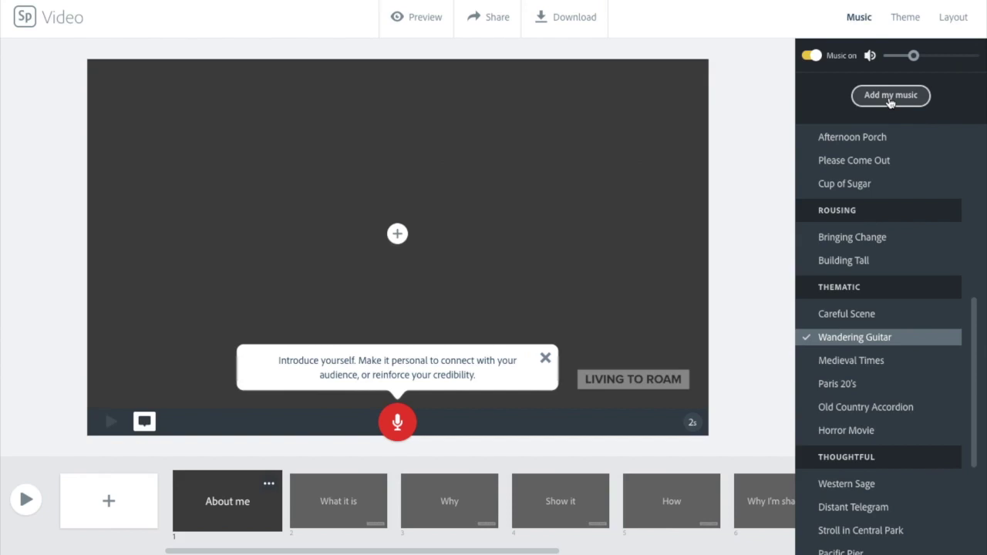
{"action": "mouse_move", "coordinate": [839, 340]}
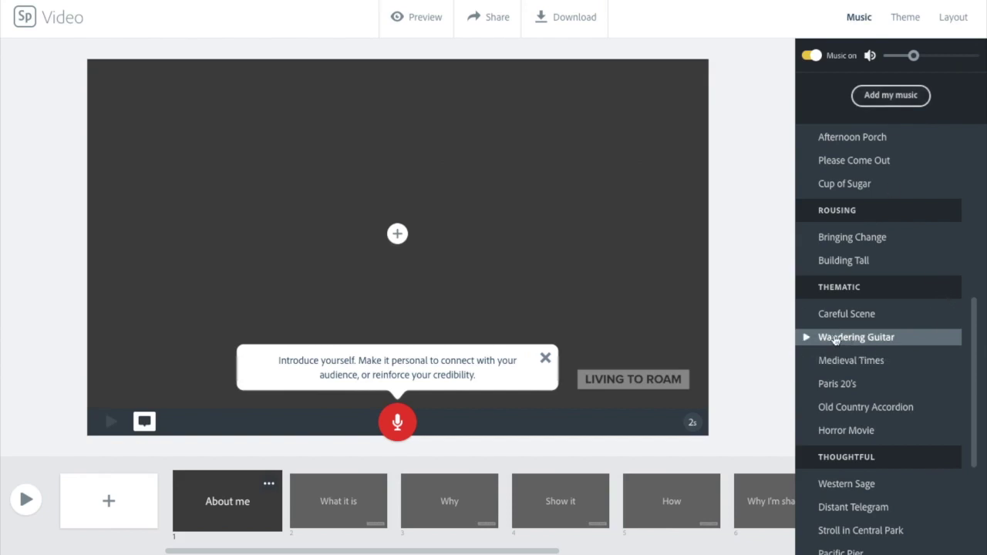
{"action": "mouse_move", "coordinate": [913, 55]}
{"action": "left_mouse_down"}
{"action": "mouse_move", "coordinate": [928, 56]}
{"action": "mouse_move", "coordinate": [913, 60]}
{"action": "left_mouse_up"}
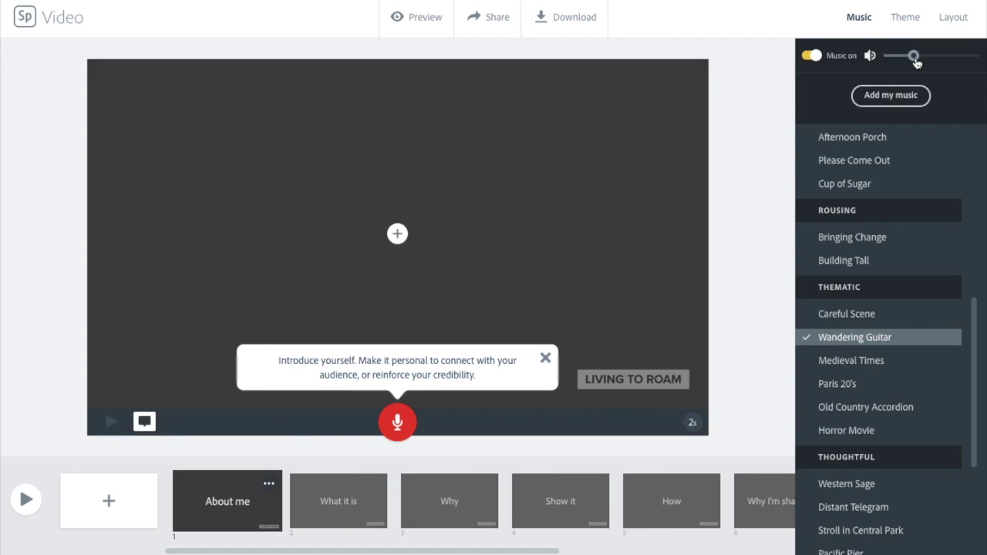
View the slide layouts and the content types for the About me slide, including the icon search.
{"action": "left_click", "coordinate": [951, 18]}
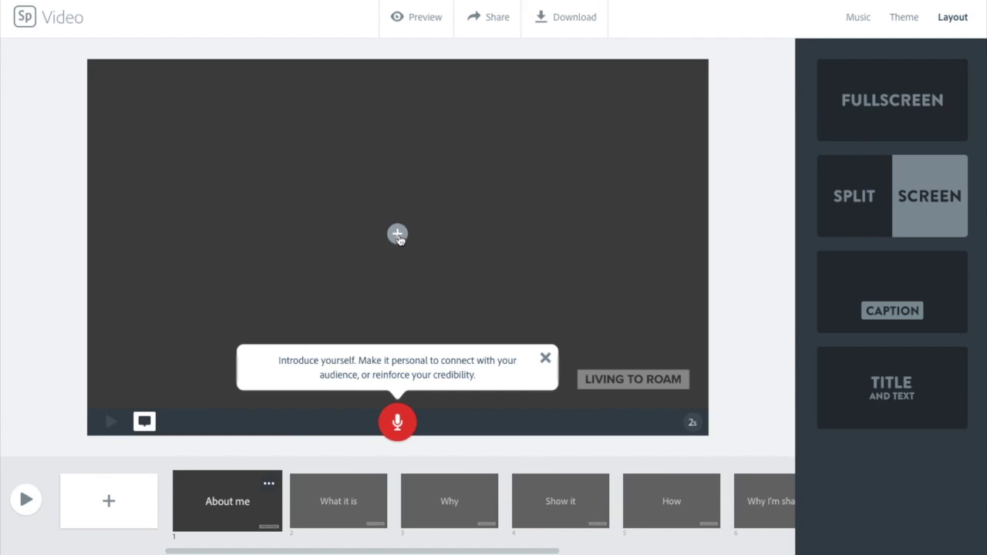
{"action": "left_click", "coordinate": [398, 236]}
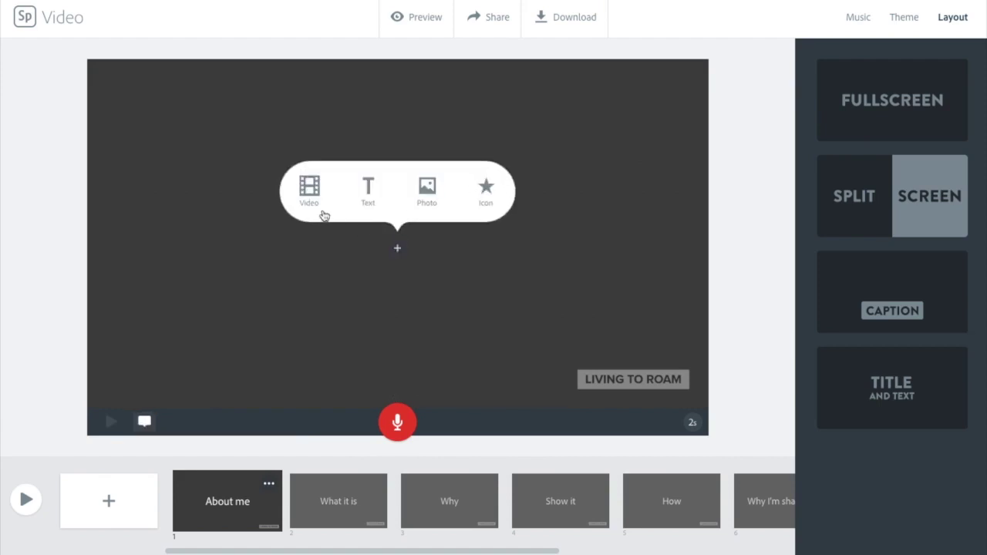
{"action": "left_click", "coordinate": [487, 202]}
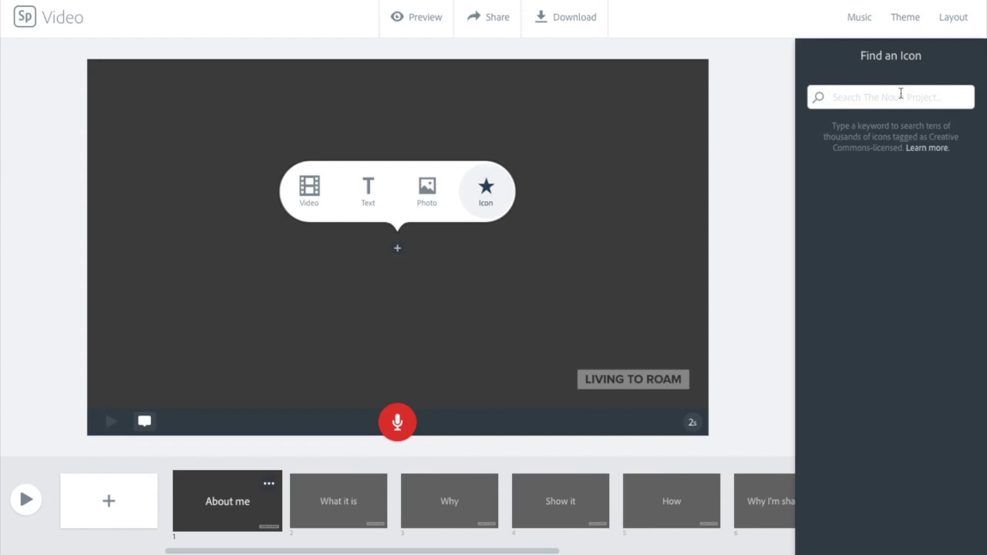
Set the About me slide's duration to 3 seconds and apply the split-screen layout to it.
{"action": "left_click", "coordinate": [691, 426]}
{"action": "mouse_move", "coordinate": [635, 426]}
{"action": "left_mouse_down"}
{"action": "mouse_move", "coordinate": [648, 424]}
{"action": "mouse_move", "coordinate": [628, 424]}
{"action": "mouse_move", "coordinate": [640, 430]}
{"action": "left_mouse_up"}
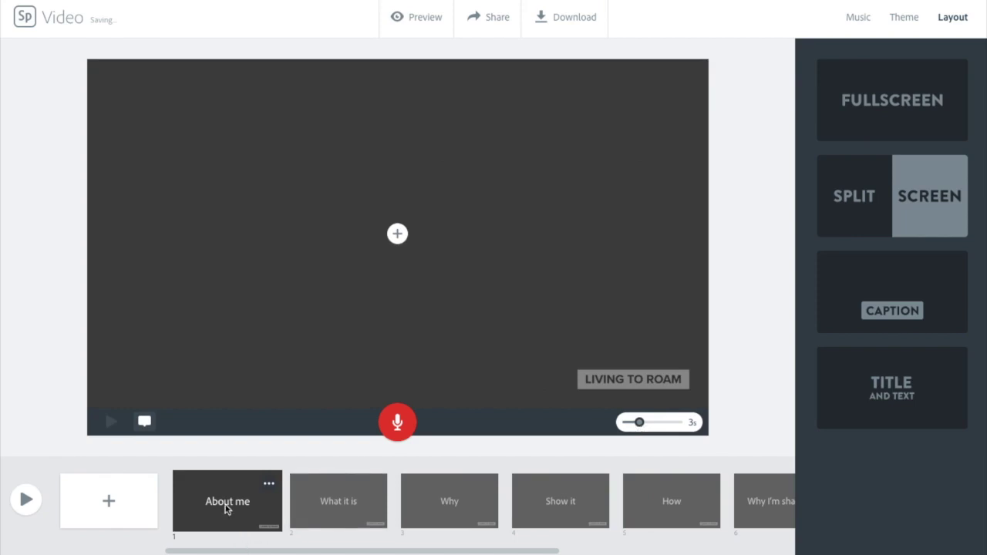
{"action": "left_click", "coordinate": [875, 184]}
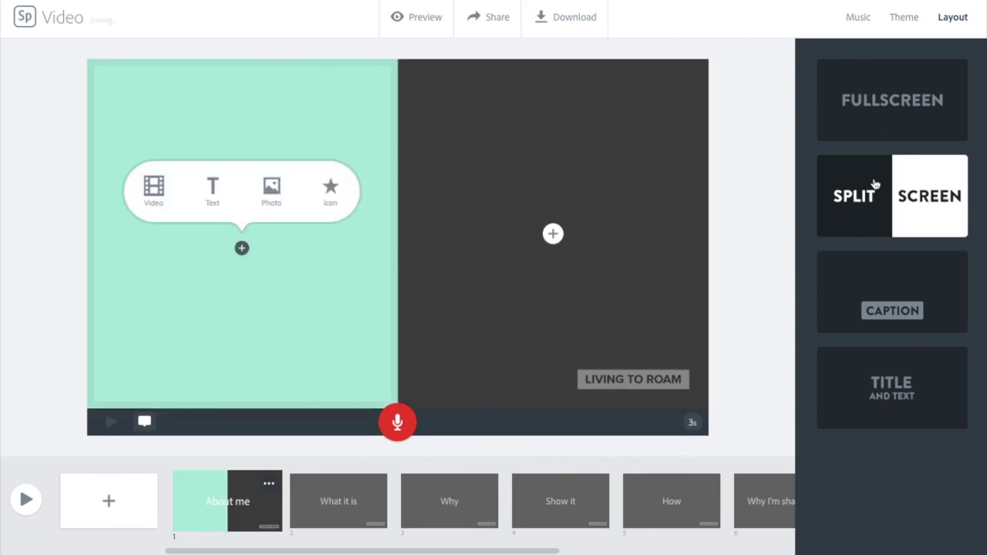
Add a video clip from the computer to the slide's dark right half and trim it to the first 5 seconds.
{"action": "left_click", "coordinate": [553, 236]}
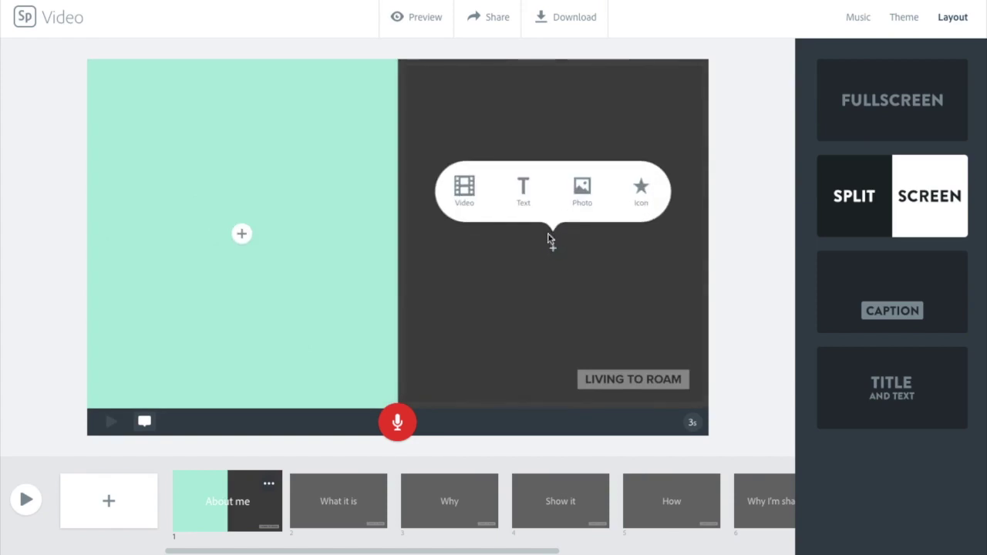
{"action": "left_click", "coordinate": [462, 191]}
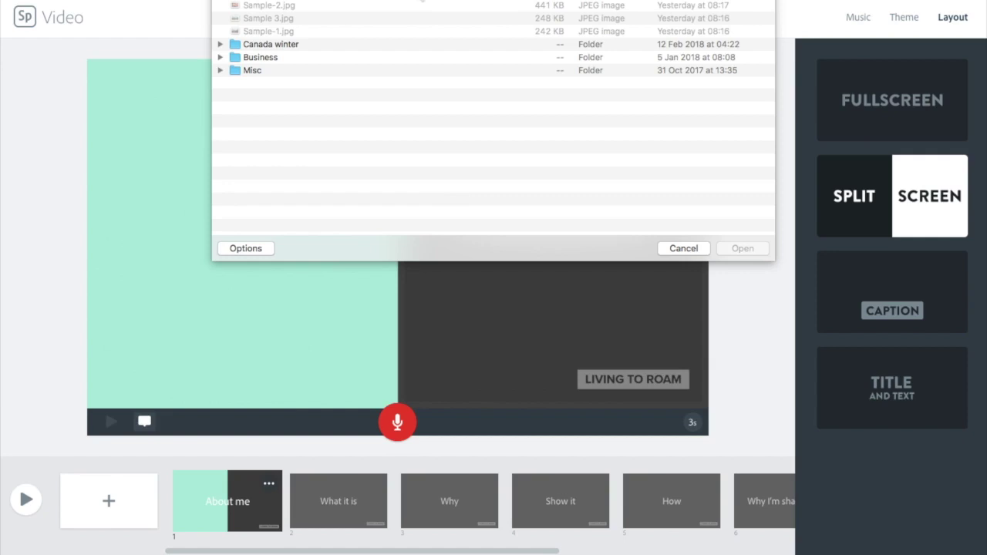
{"action": "left_click", "coordinate": [742, 248]}
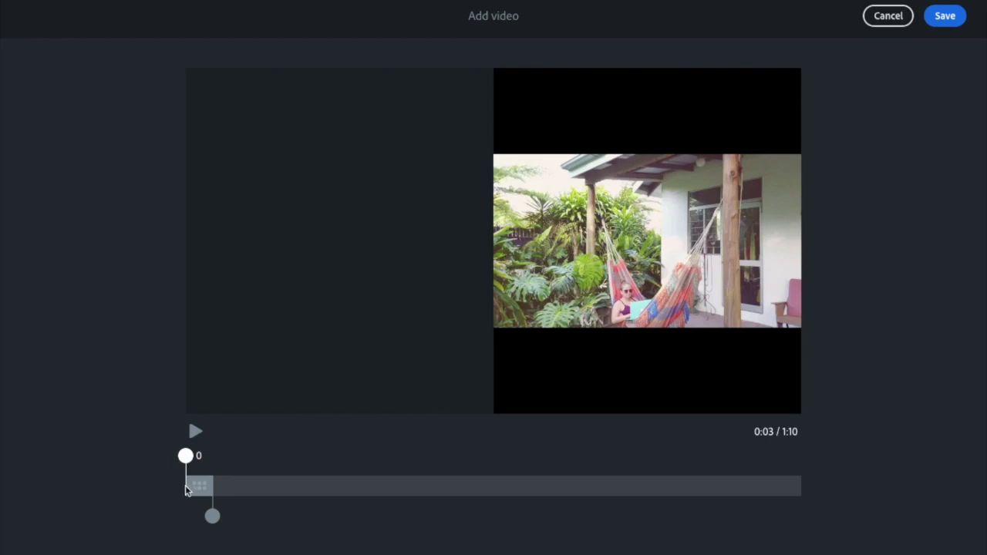
{"action": "mouse_move", "coordinate": [196, 486]}
{"action": "left_mouse_down"}
{"action": "mouse_move", "coordinate": [204, 488]}
{"action": "mouse_move", "coordinate": [194, 483]}
{"action": "left_mouse_up"}
{"action": "left_click_drag", "start_coordinate": [211, 516], "coordinate": [232, 516]}
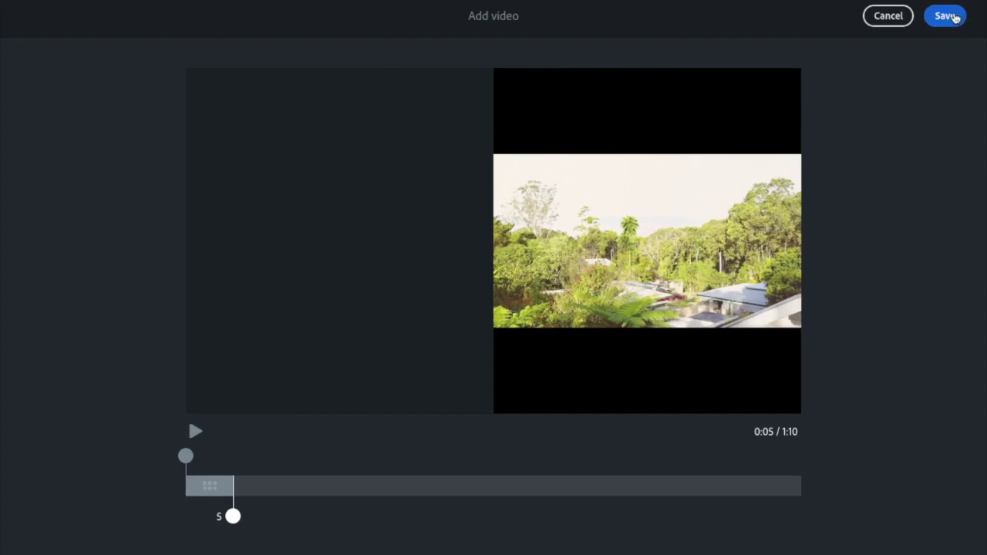
{"action": "left_click", "coordinate": [947, 16]}
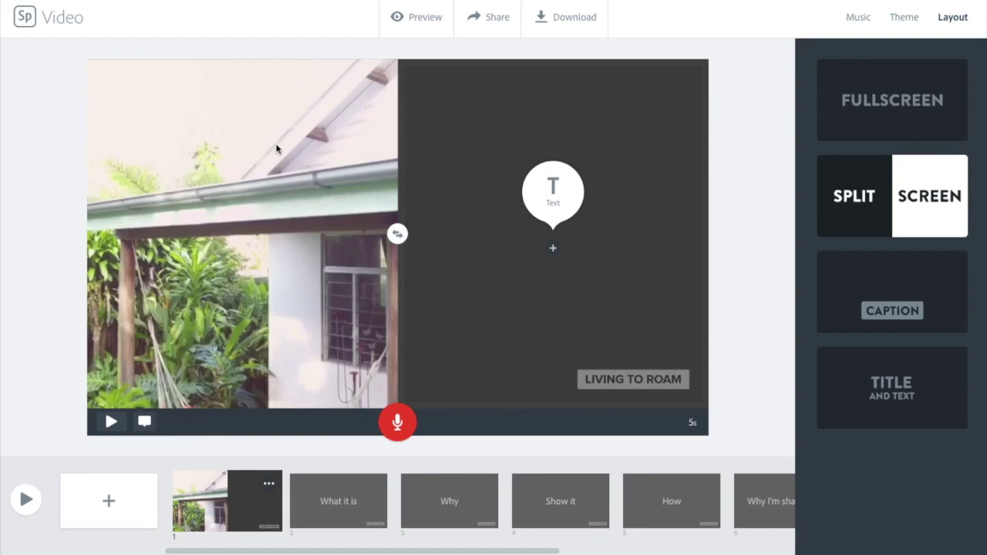
Swap the two halves of the first slide and review its video clip's zoom, trim and volume options and playback.
{"action": "left_click", "coordinate": [398, 239]}
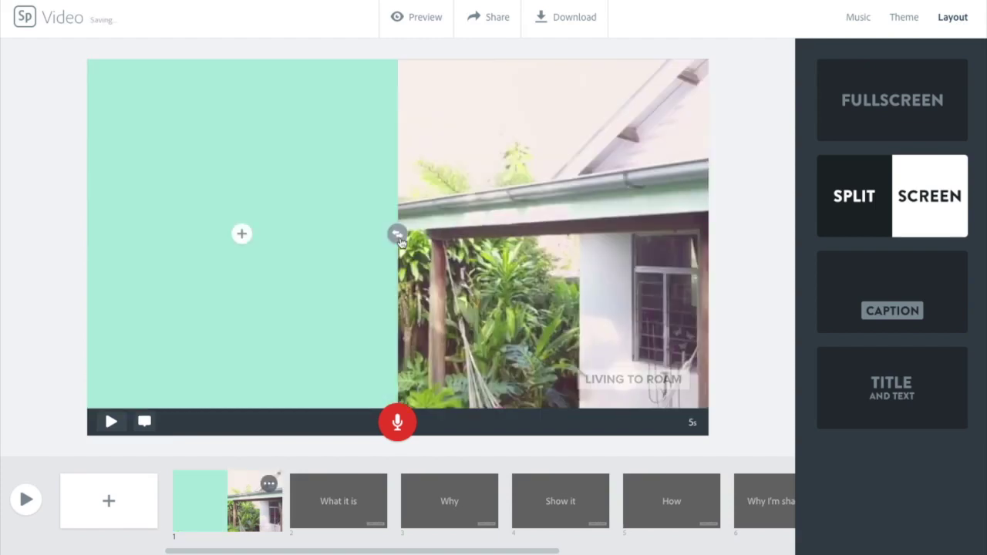
{"action": "left_click", "coordinate": [629, 148]}
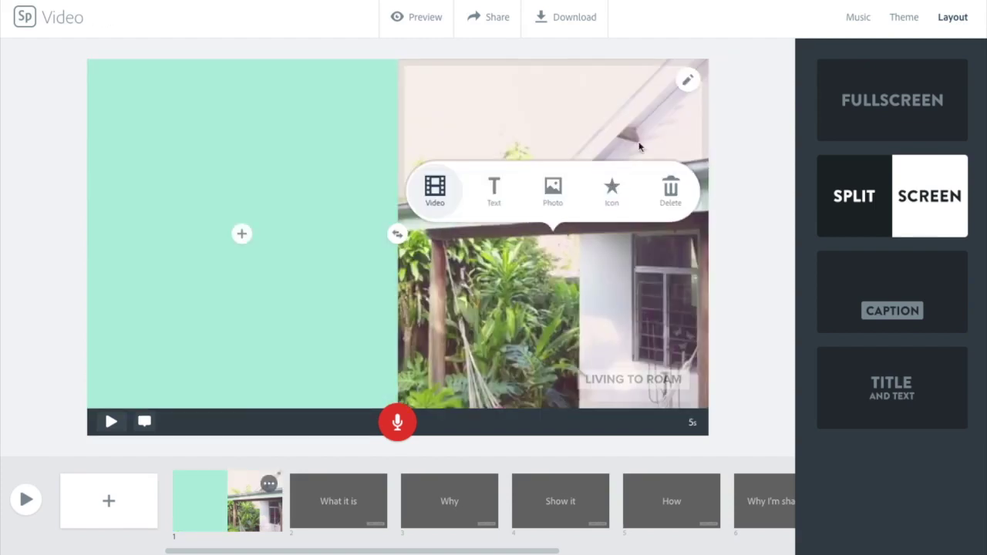
{"action": "left_click", "coordinate": [690, 82]}
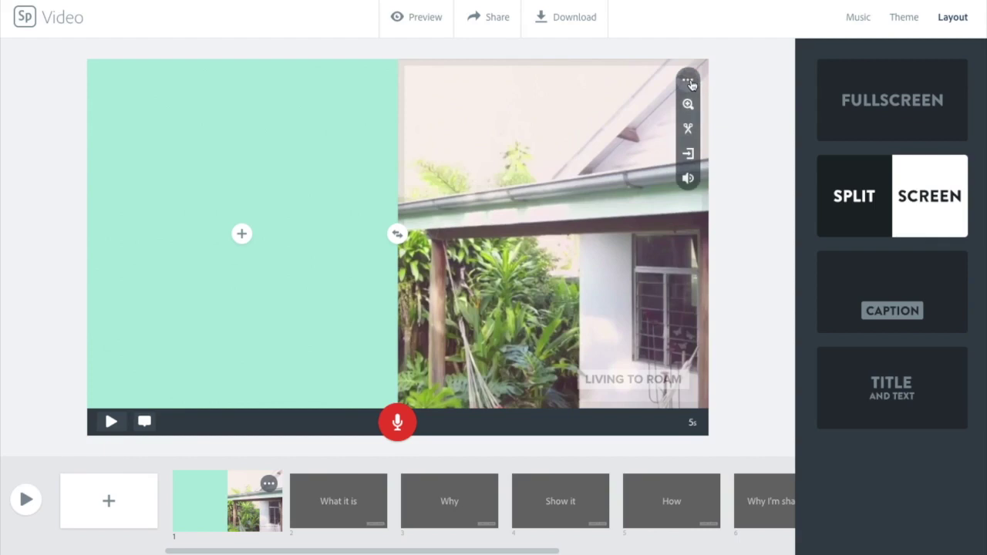
{"action": "left_click", "coordinate": [688, 107]}
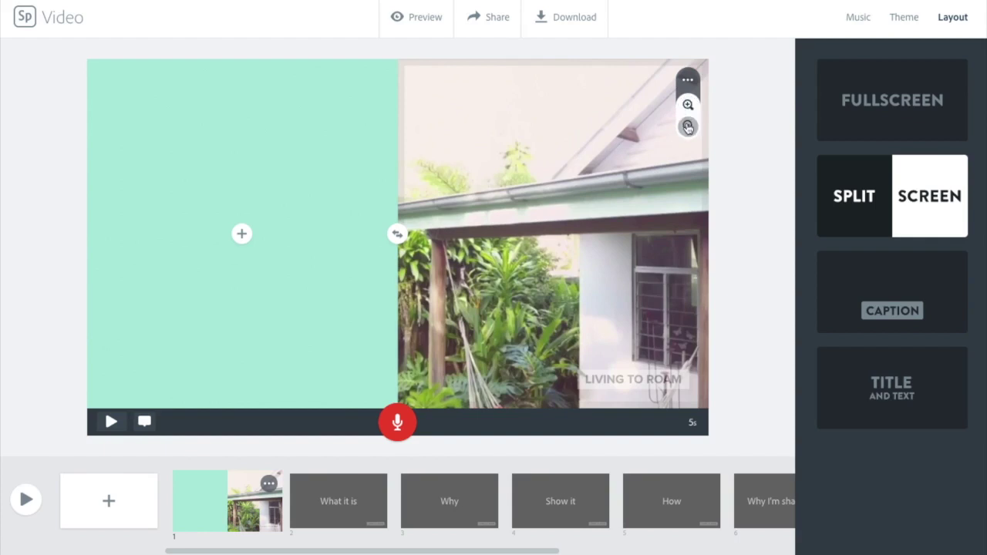
{"action": "left_click", "coordinate": [688, 82]}
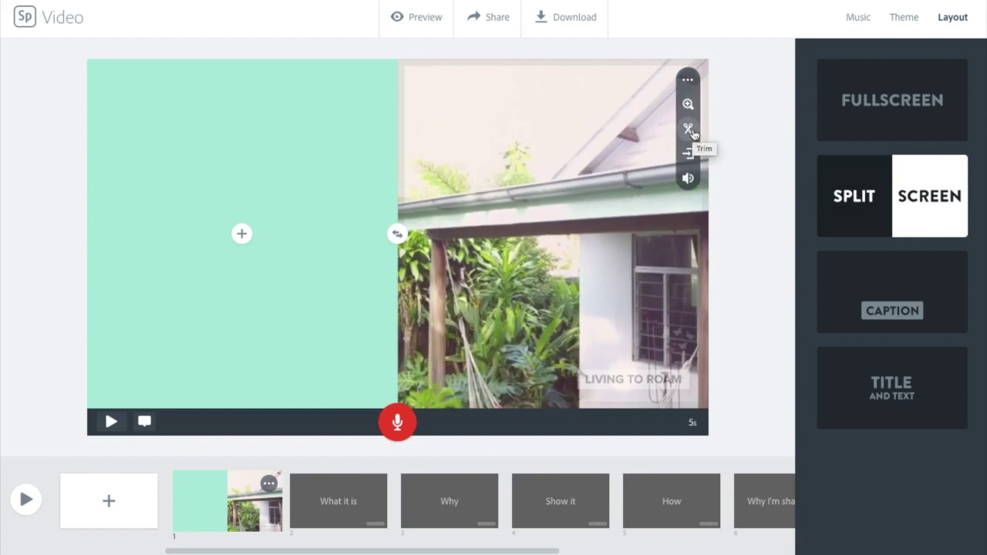
{"action": "left_click", "coordinate": [689, 179]}
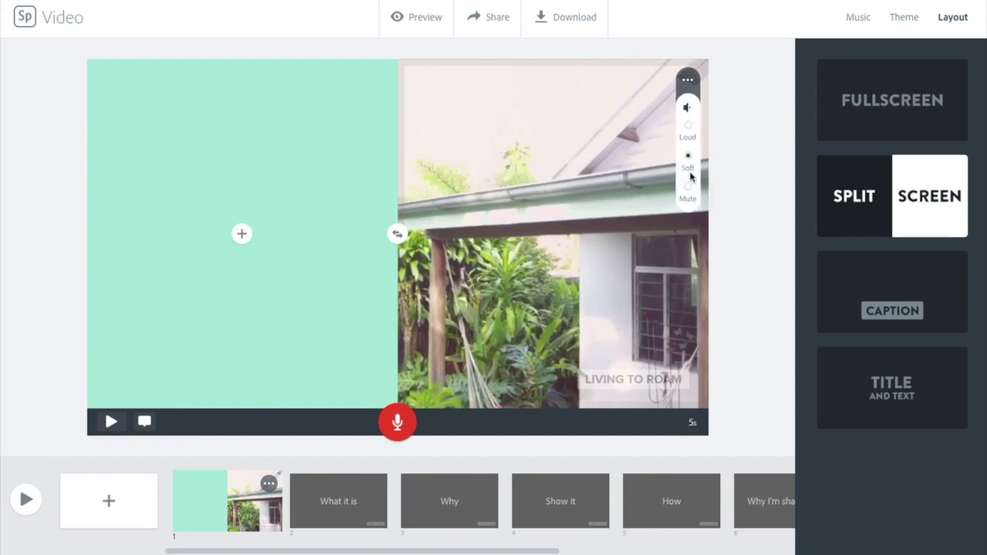
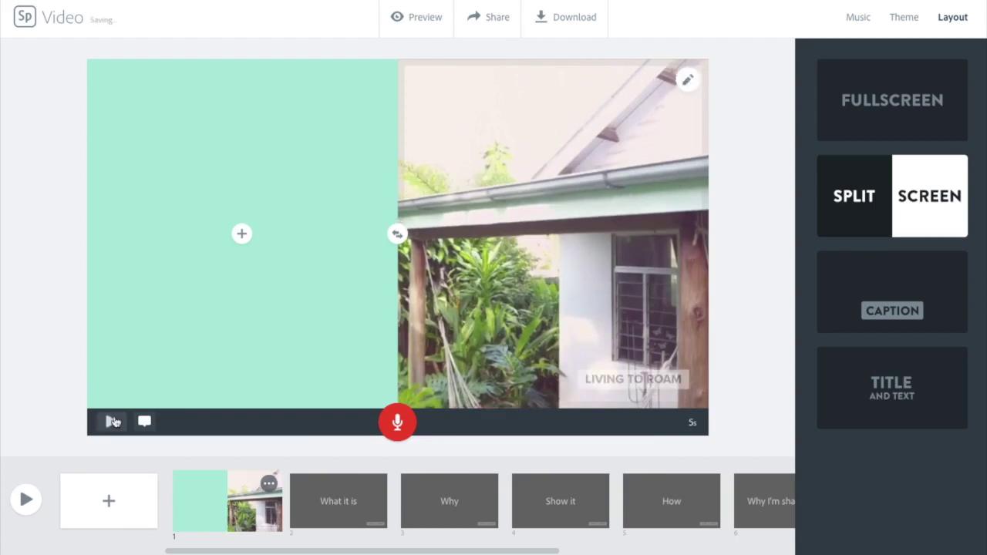
{"action": "left_click", "coordinate": [112, 422]}
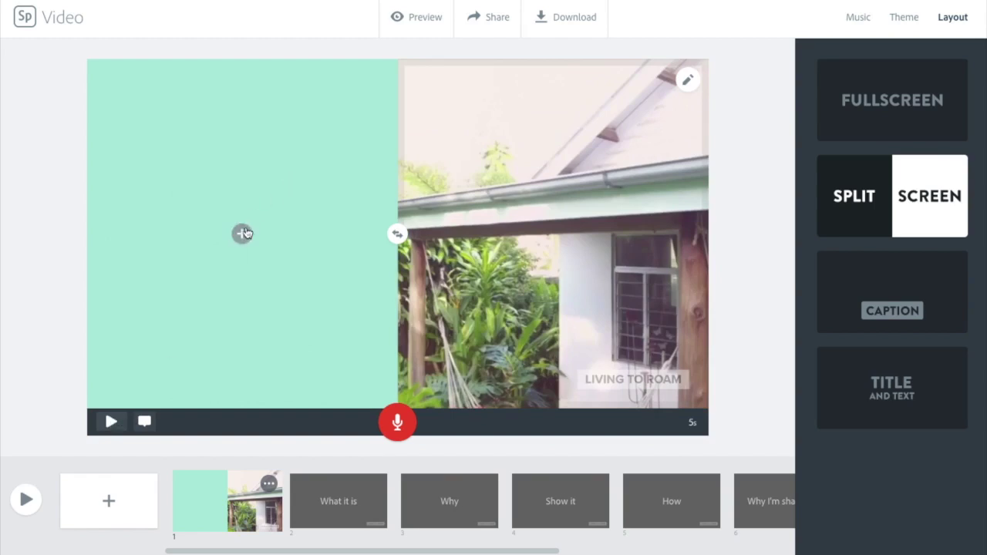
Add the text "FREEDOM..." to the empty mint half of the first slide.
{"action": "left_click", "coordinate": [243, 235]}
{"action": "left_click", "coordinate": [241, 187]}
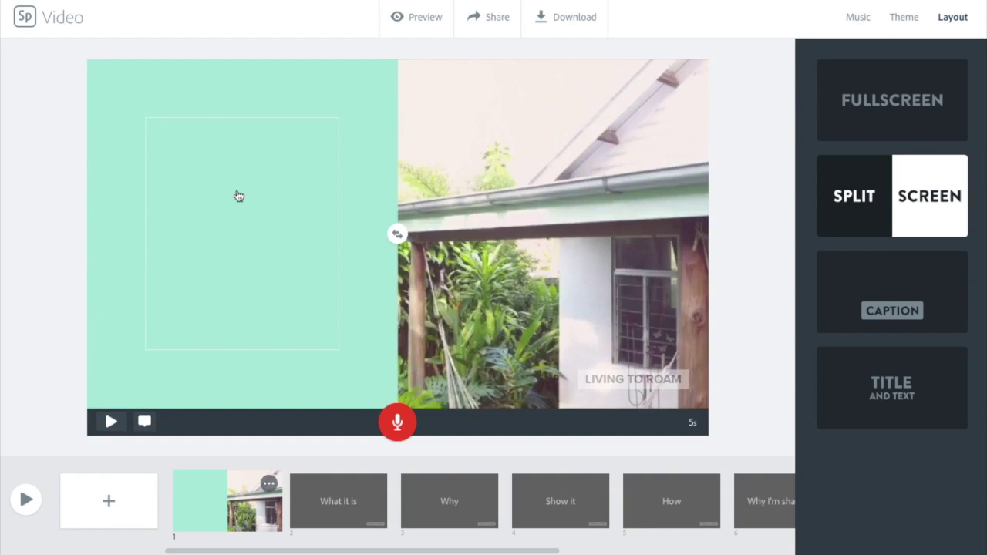
{"action": "type", "text": "Fre"}
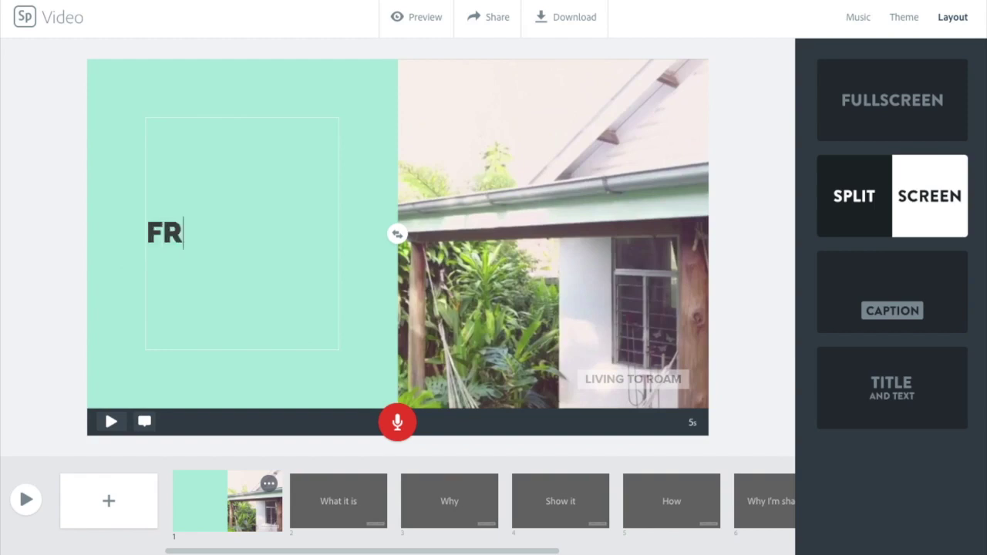
{"action": "type", "text": "edom"}
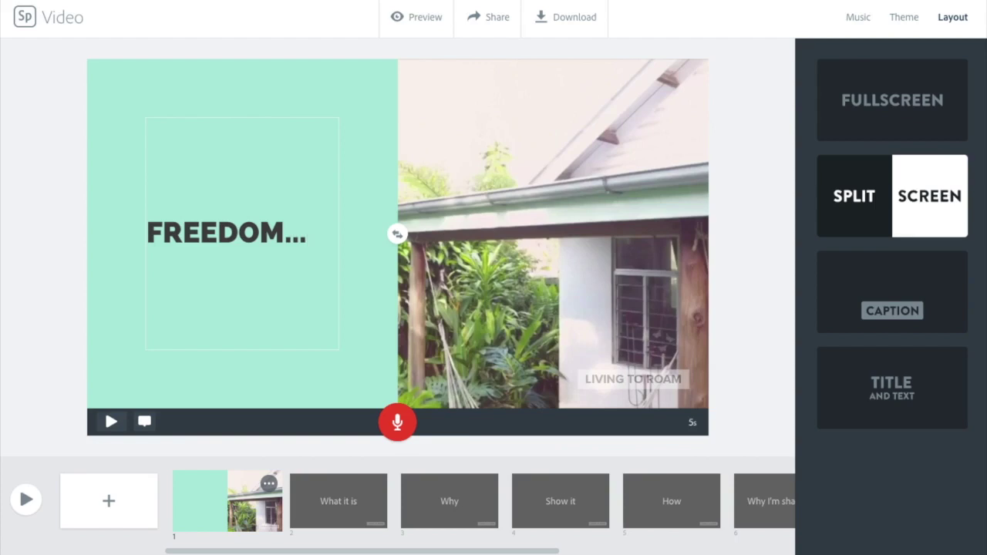
Apply the split-screen layout to the What it is slide and add a video clip trimmed from 30 to 37 seconds to its mint half.
{"action": "left_click", "coordinate": [345, 511]}
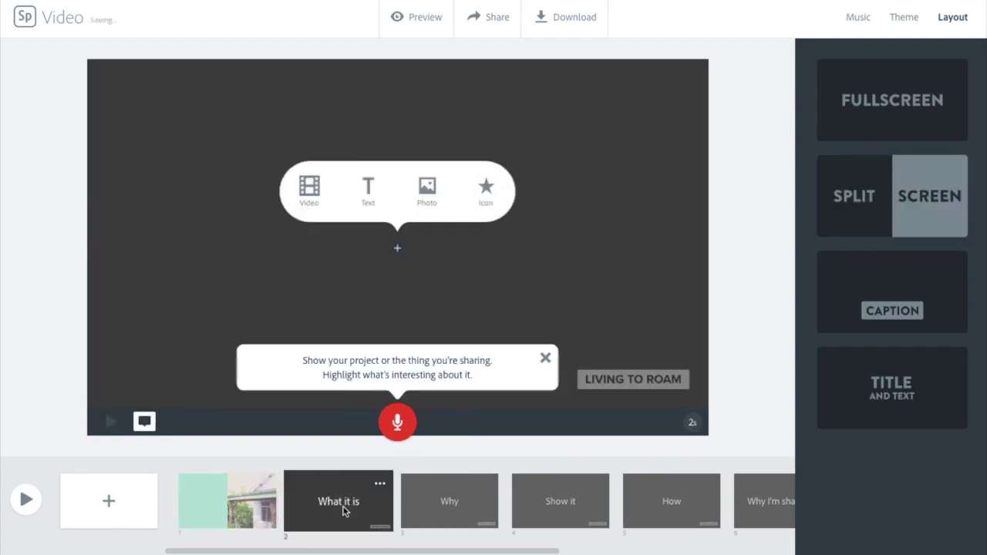
{"action": "left_click", "coordinate": [911, 199]}
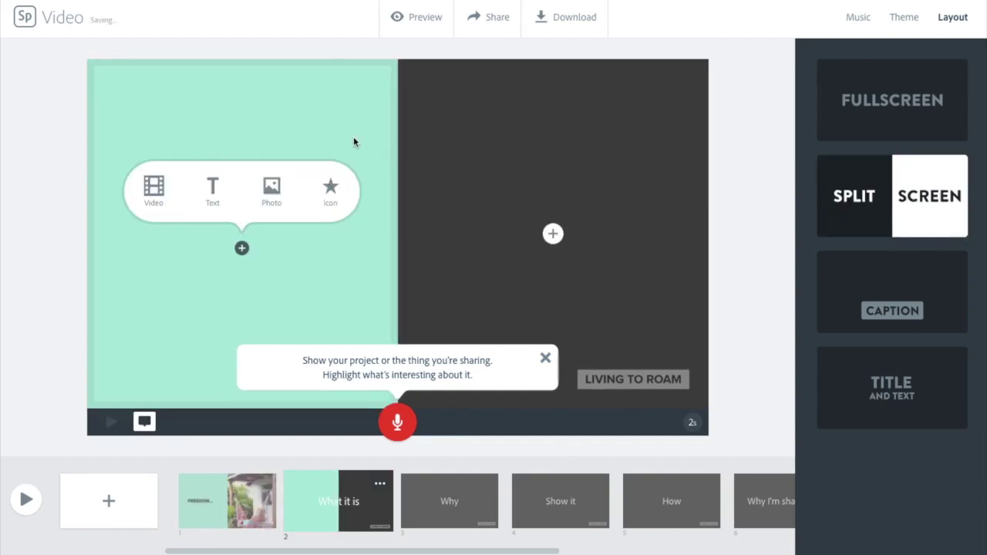
{"action": "left_click", "coordinate": [154, 188]}
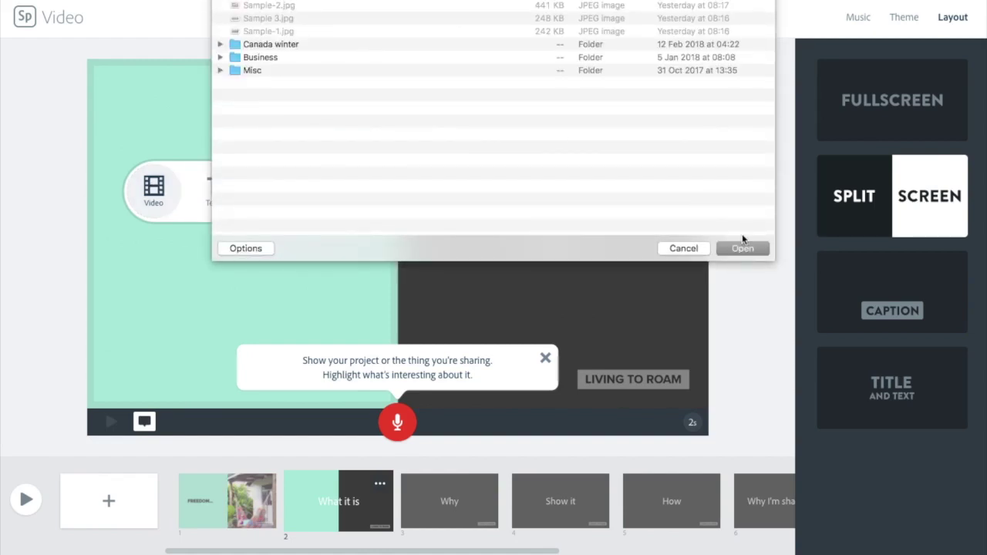
{"action": "left_click", "coordinate": [745, 249]}
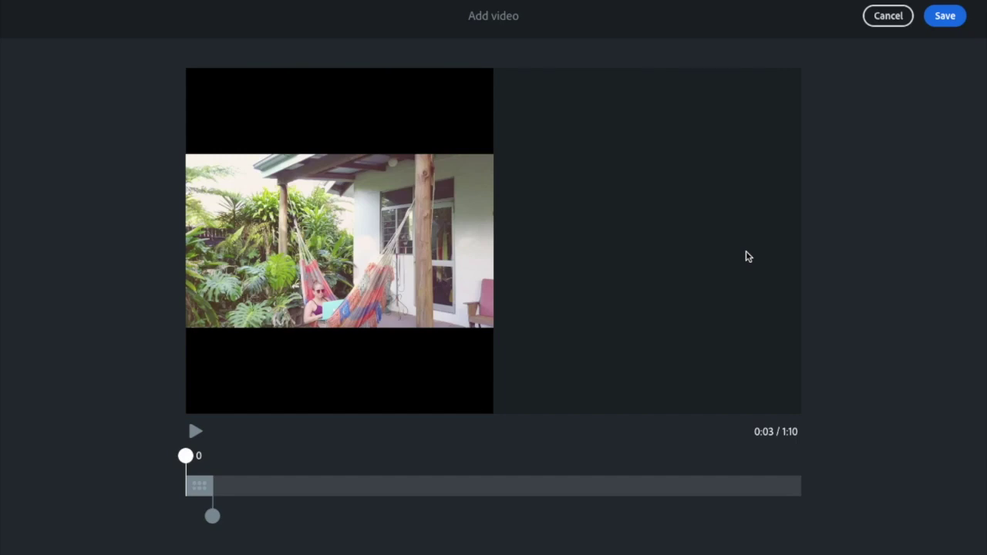
{"action": "left_click_drag", "start_coordinate": [185, 455], "coordinate": [450, 455]}
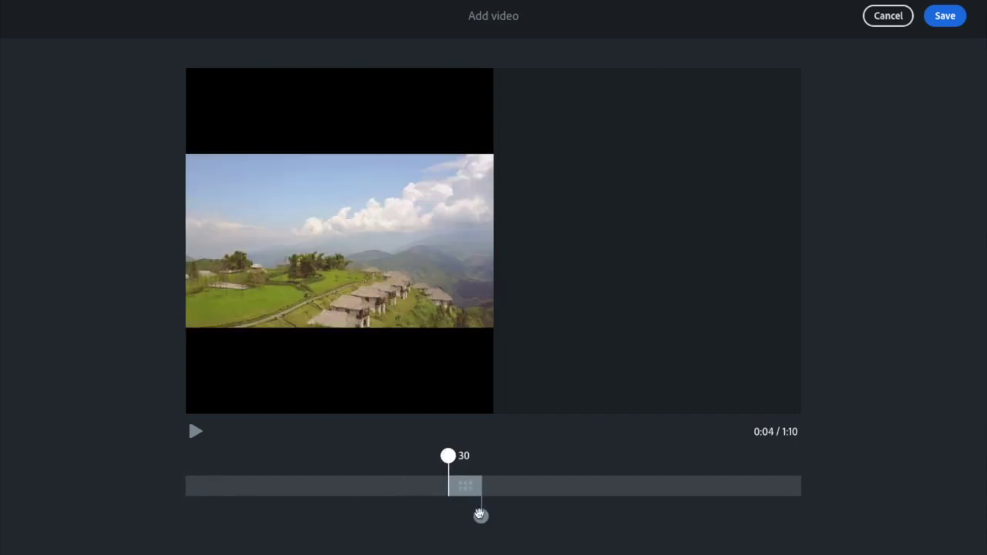
{"action": "left_click_drag", "start_coordinate": [480, 516], "coordinate": [512, 516]}
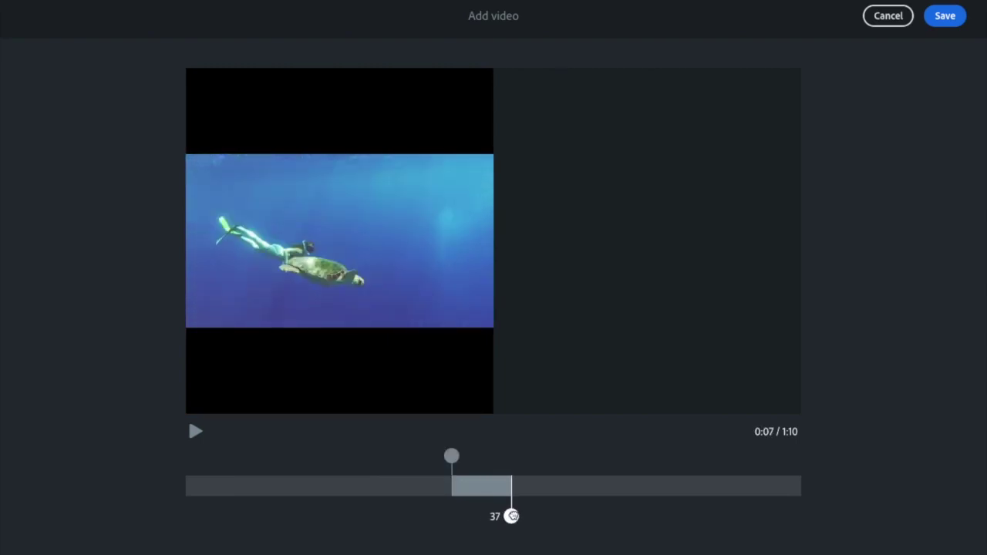
{"action": "left_click", "coordinate": [945, 19]}
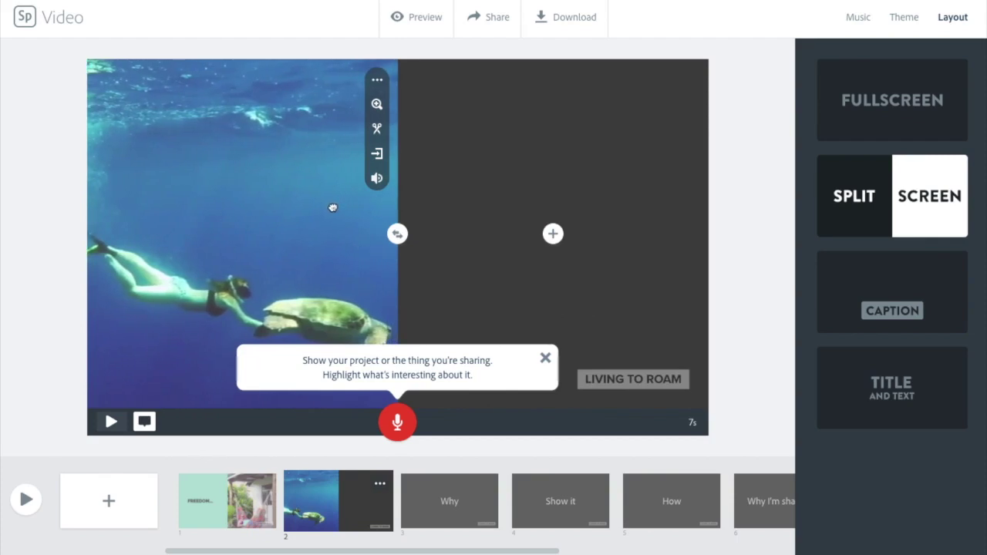
Zoom out the What it is slide's video clip by two steps and play the slide to check it.
{"action": "left_click", "coordinate": [377, 104]}
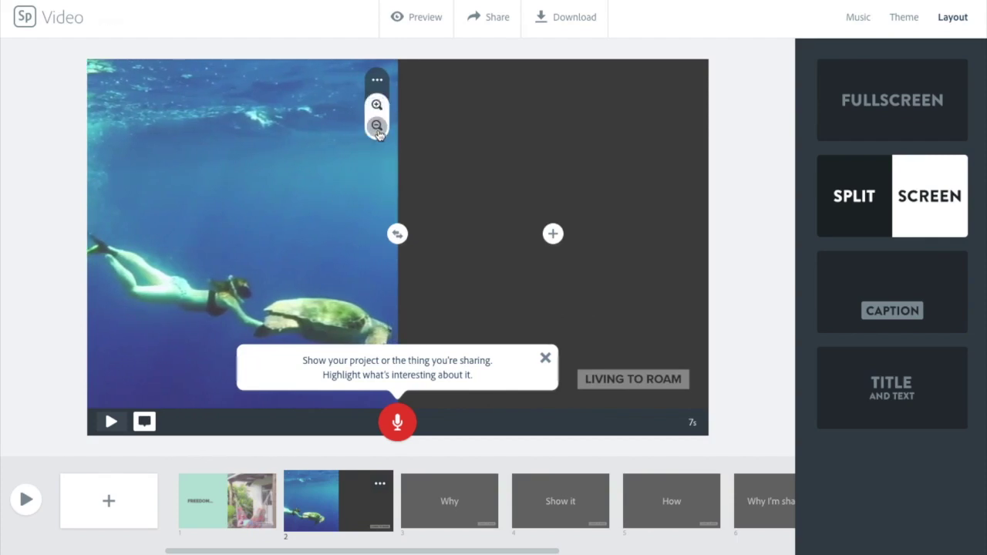
{"action": "left_click", "coordinate": [377, 126]}
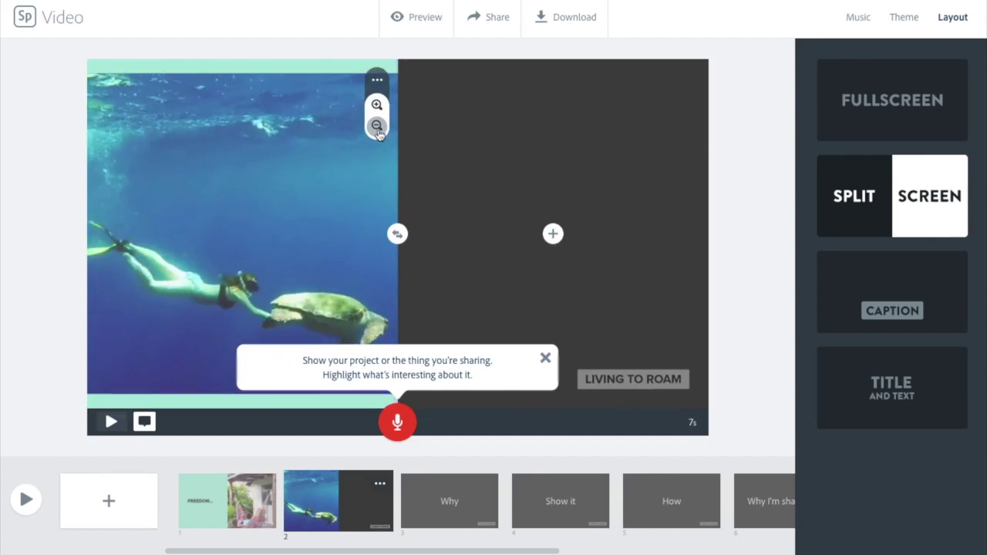
{"action": "left_click", "coordinate": [377, 126]}
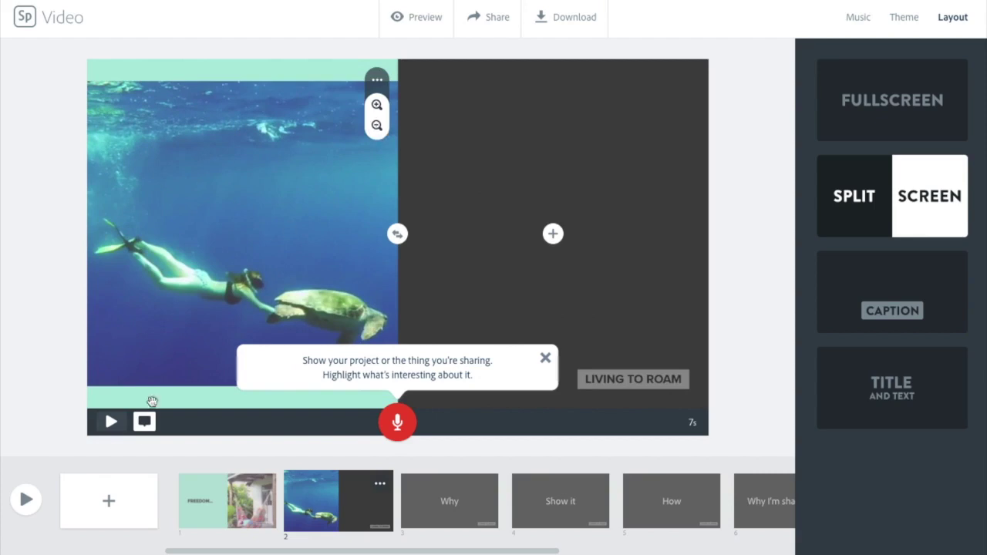
{"action": "left_click", "coordinate": [112, 426]}
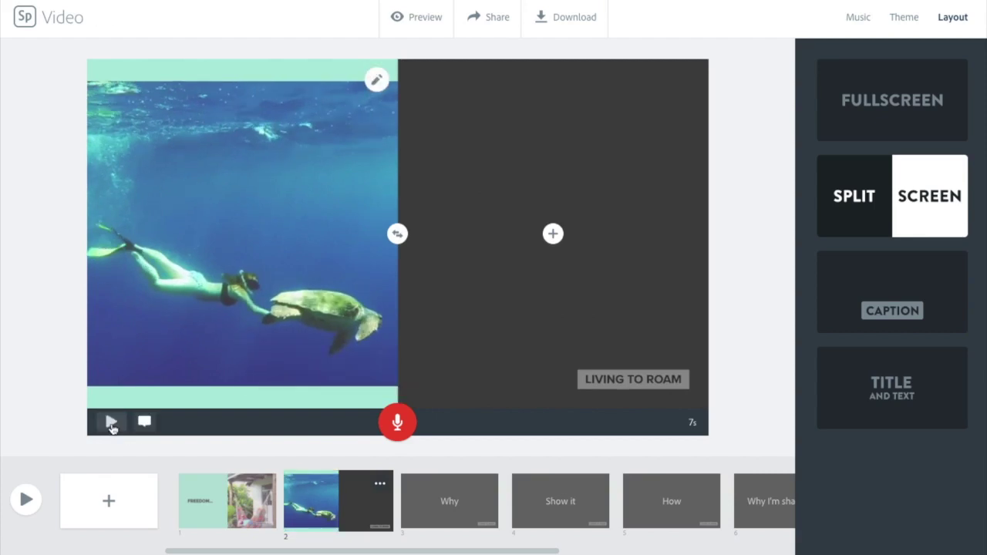
{"action": "left_click", "coordinate": [112, 427]}
Add the text "ADVENTURE..." to the dark half of the second slide.
{"action": "left_click", "coordinate": [553, 233]}
{"action": "left_click", "coordinate": [553, 189]}
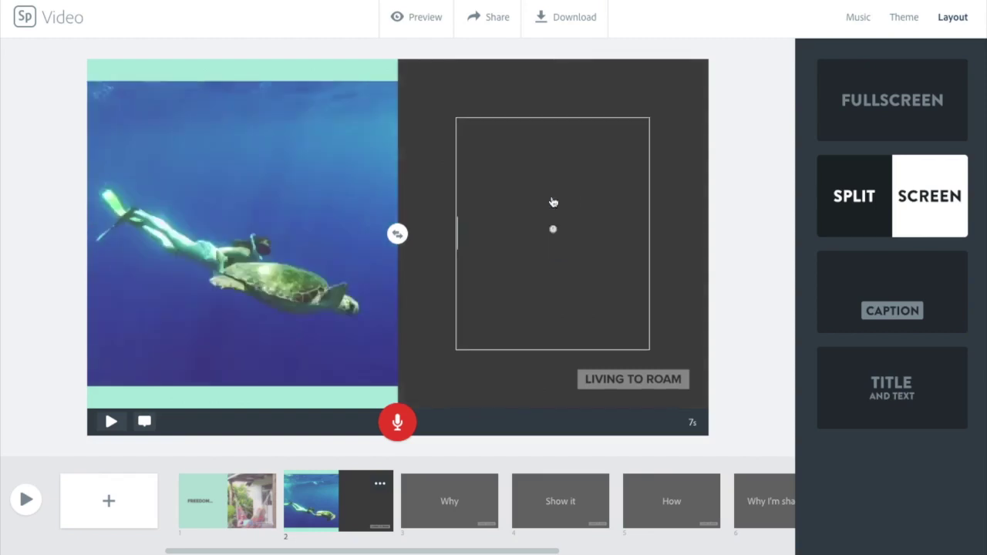
{"action": "type", "text": "ADVE"}
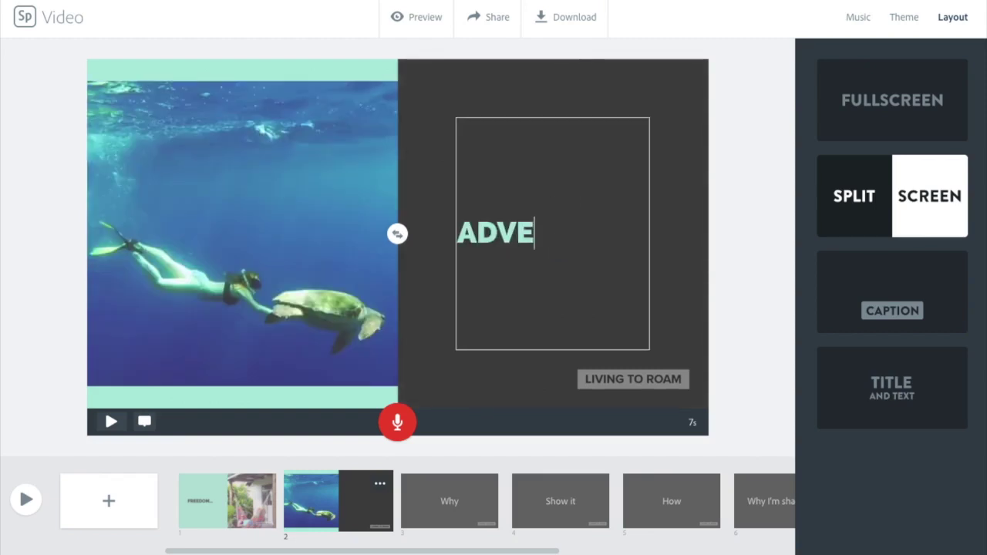
{"action": "type", "text": "NTURE.."}
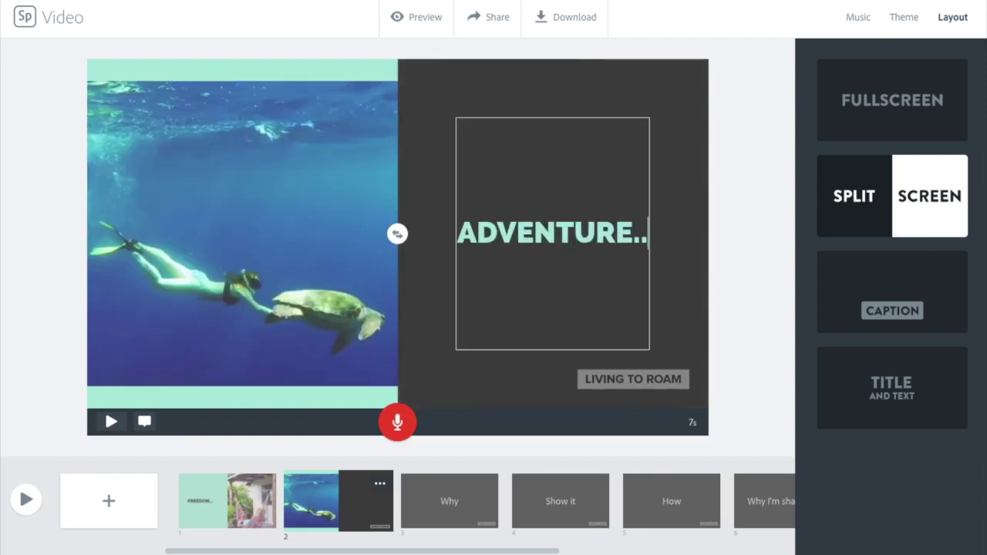
{"action": "type", "text": "."}
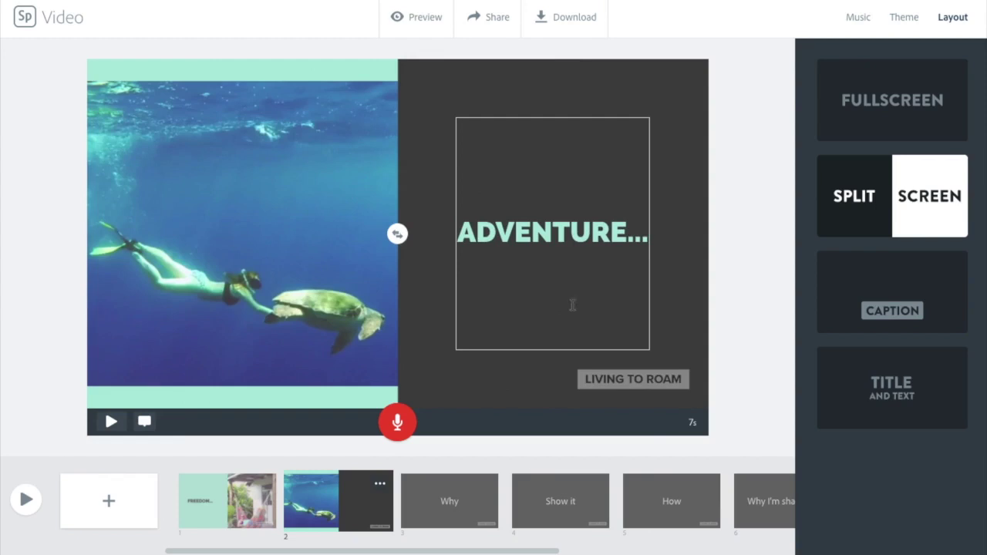
Upload the photo Sample 3.jpg to the Why slide and zoom in on it by one step.
{"action": "left_click", "coordinate": [452, 502]}
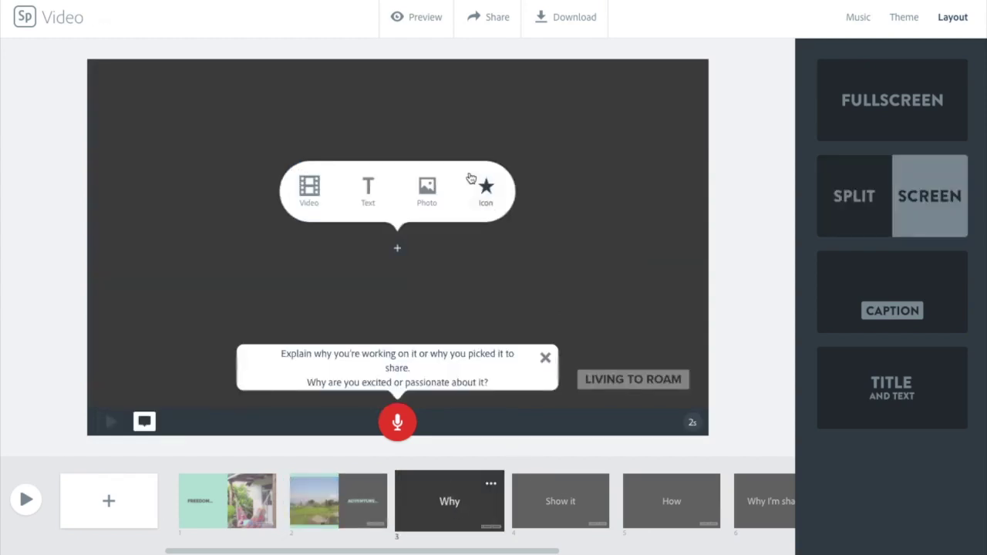
{"action": "left_click", "coordinate": [428, 191]}
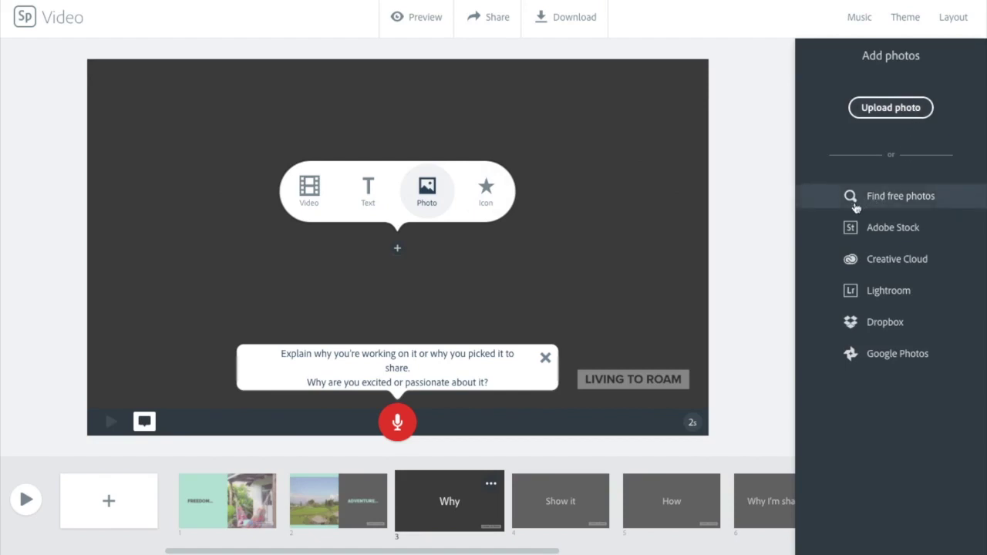
{"action": "left_click", "coordinate": [891, 116]}
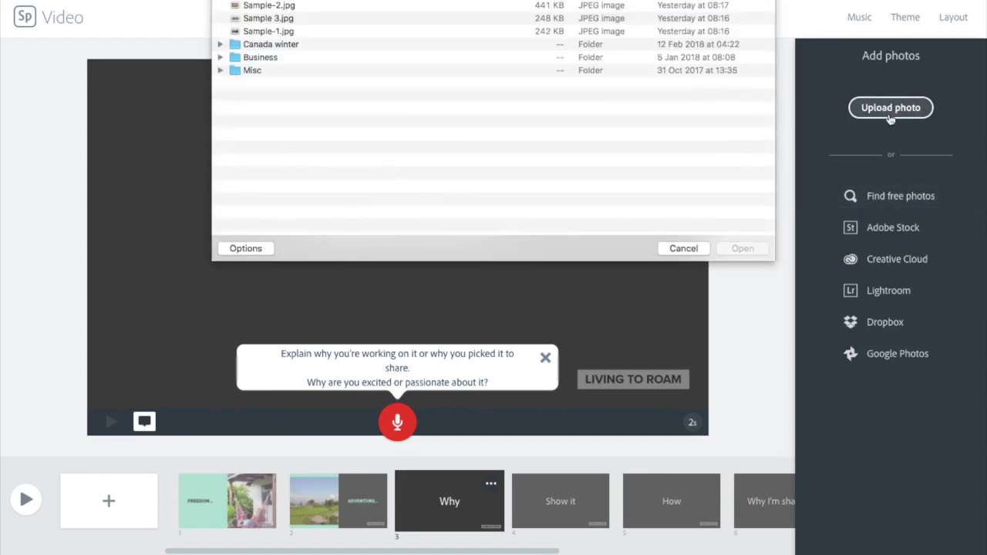
{"action": "left_click", "coordinate": [256, 19]}
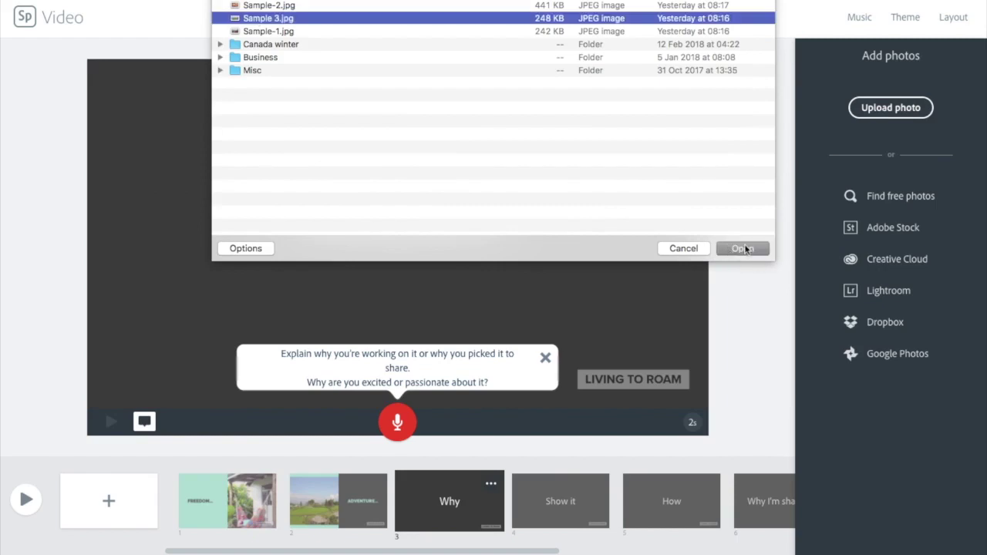
{"action": "left_click", "coordinate": [743, 248]}
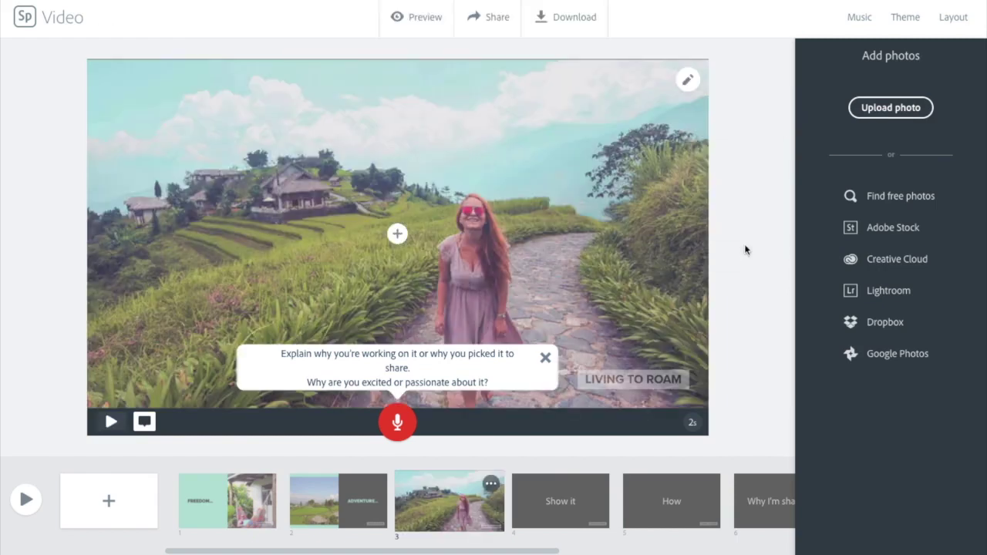
{"action": "mouse_move", "coordinate": [687, 85]}
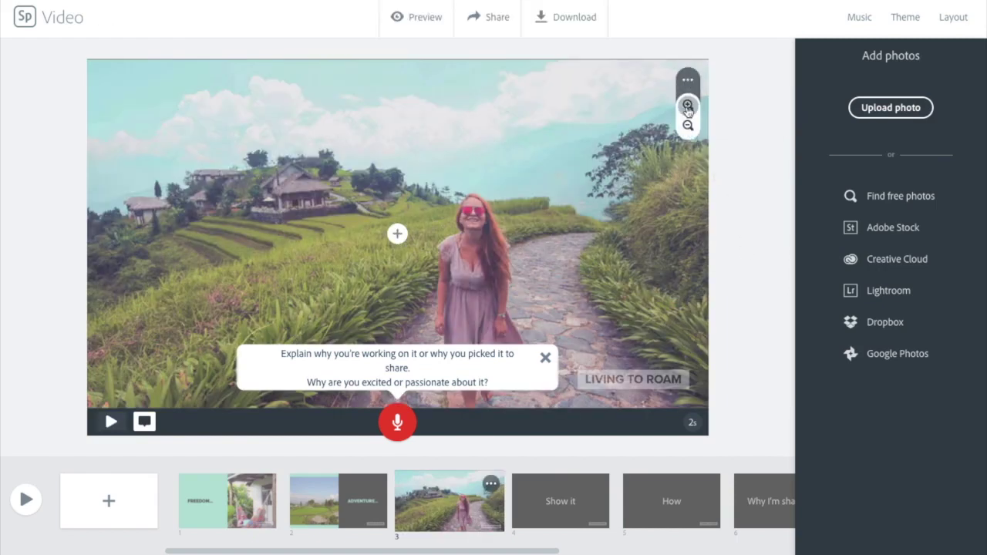
{"action": "left_click", "coordinate": [687, 106]}
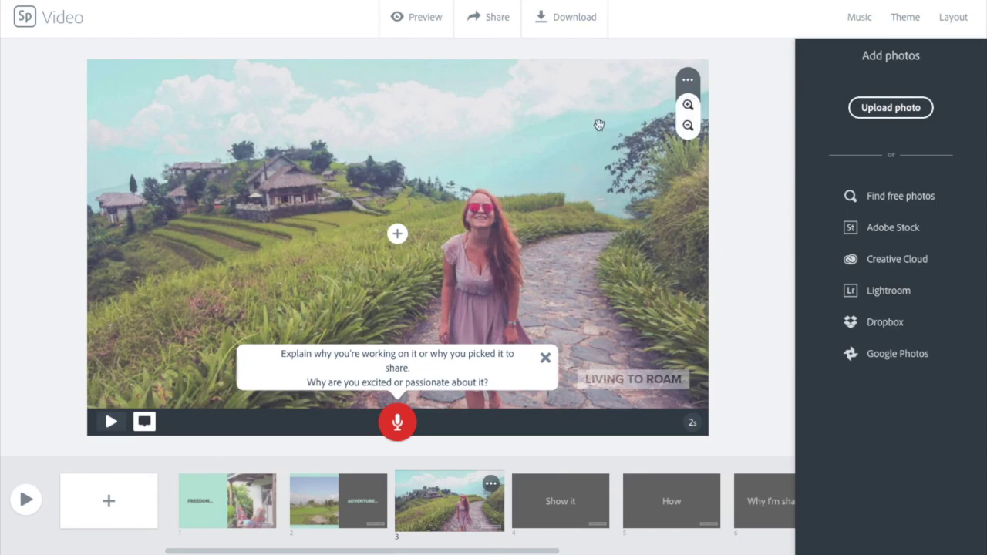
Add the text "TRAVEL" over the photo on the Why slide.
{"action": "left_click", "coordinate": [397, 235]}
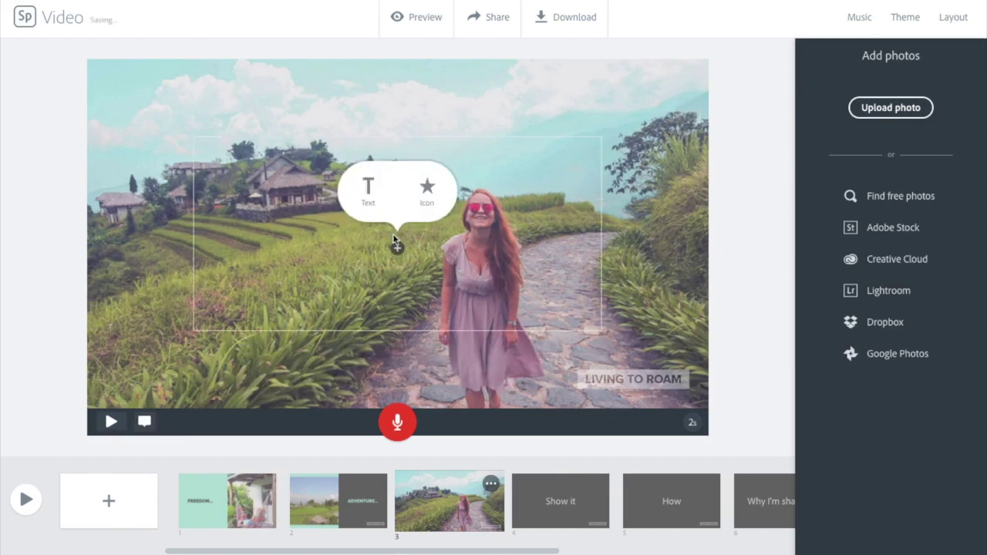
{"action": "left_click", "coordinate": [367, 187]}
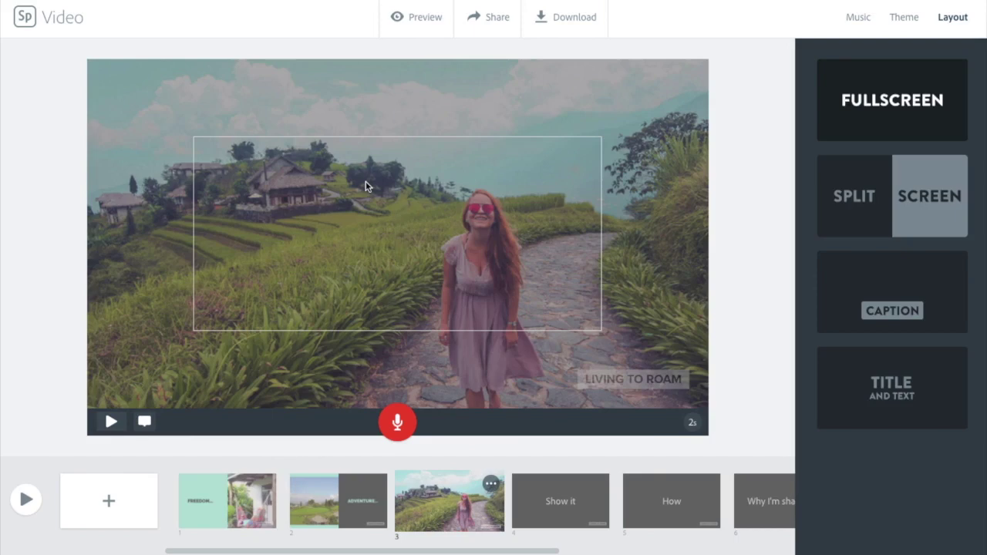
{"action": "type", "text": "TRAVEL"}
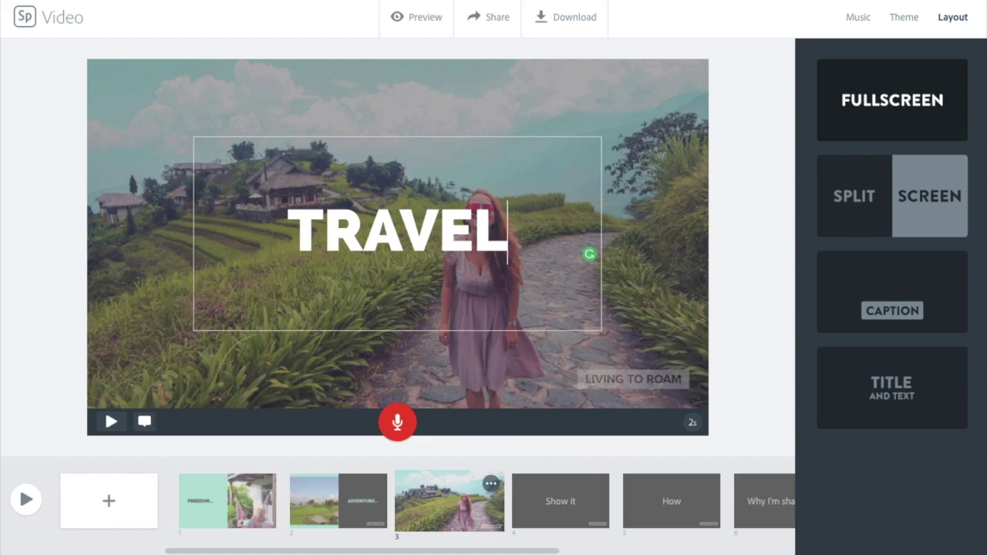
Set the Why slide's duration to 4 seconds and move its text to the upper left of the photo.
{"action": "left_click", "coordinate": [693, 423]}
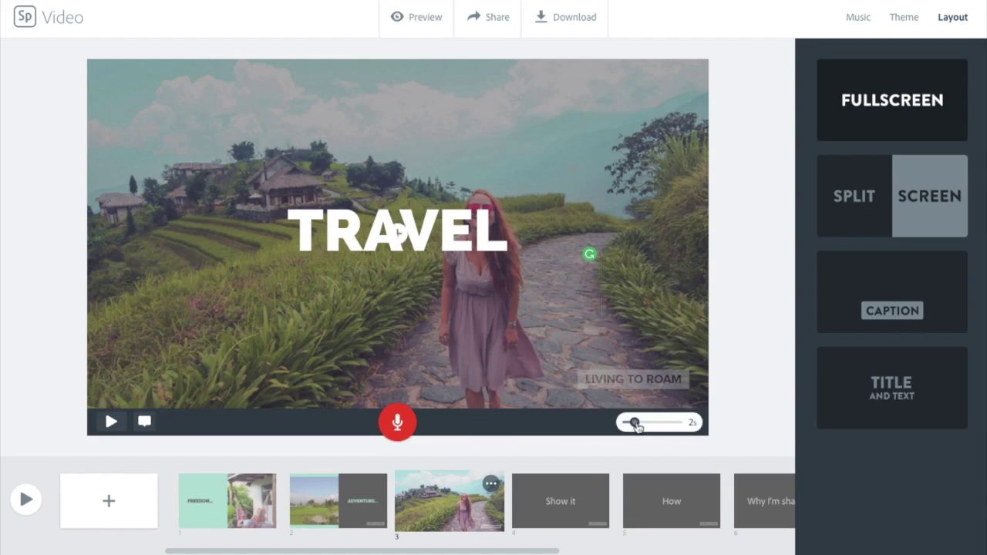
{"action": "left_click_drag", "start_coordinate": [638, 425], "coordinate": [646, 423]}
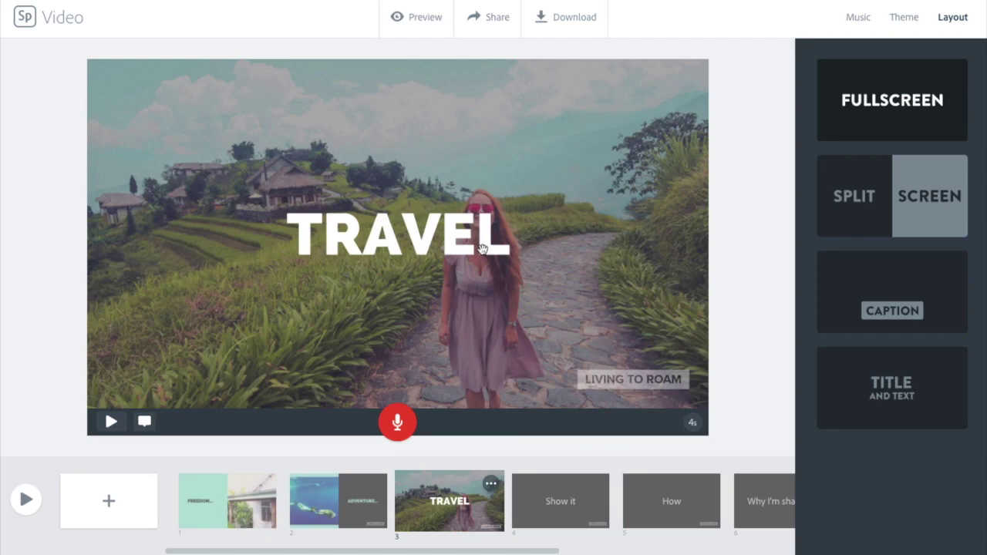
{"action": "left_click_drag", "start_coordinate": [482, 249], "coordinate": [353, 168]}
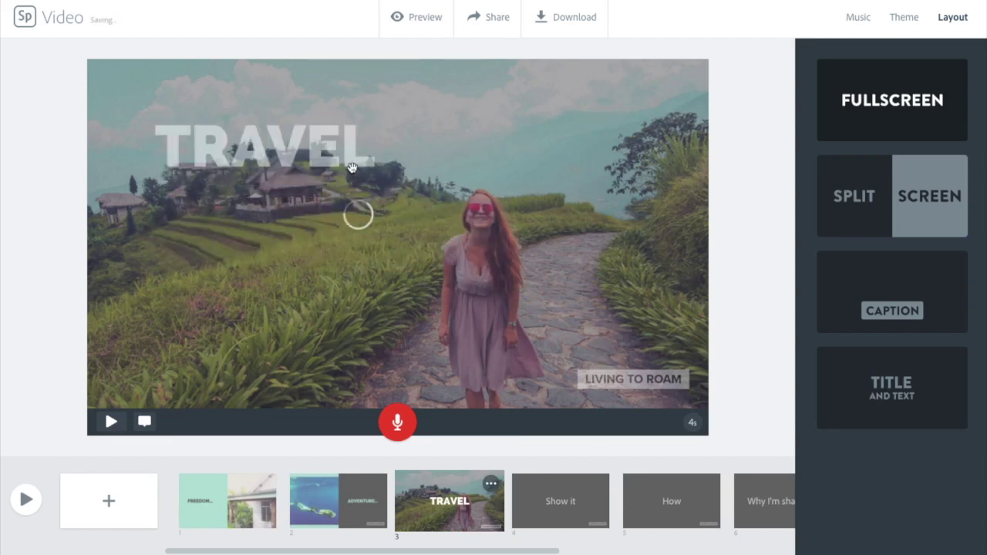
{"action": "left_click", "coordinate": [111, 423]}
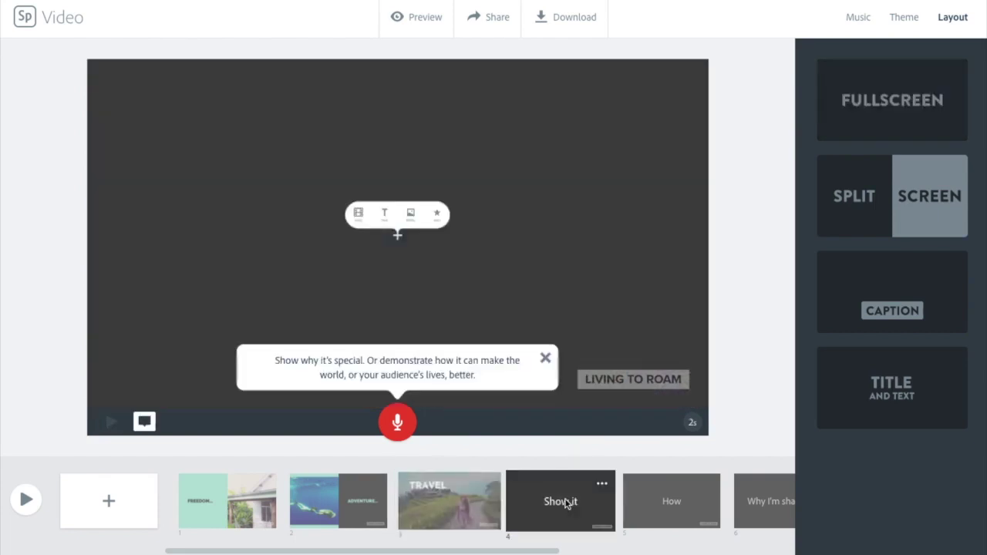
Add a video clip trimmed to an 8-second section to the Show it slide.
{"action": "left_click", "coordinate": [397, 248]}
{"action": "left_click", "coordinate": [309, 192]}
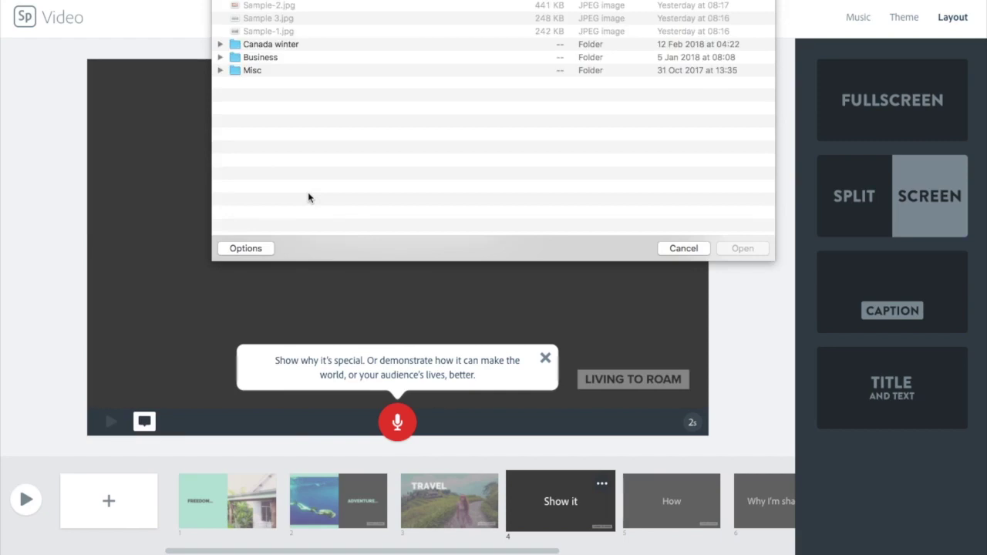
{"action": "left_click", "coordinate": [753, 242]}
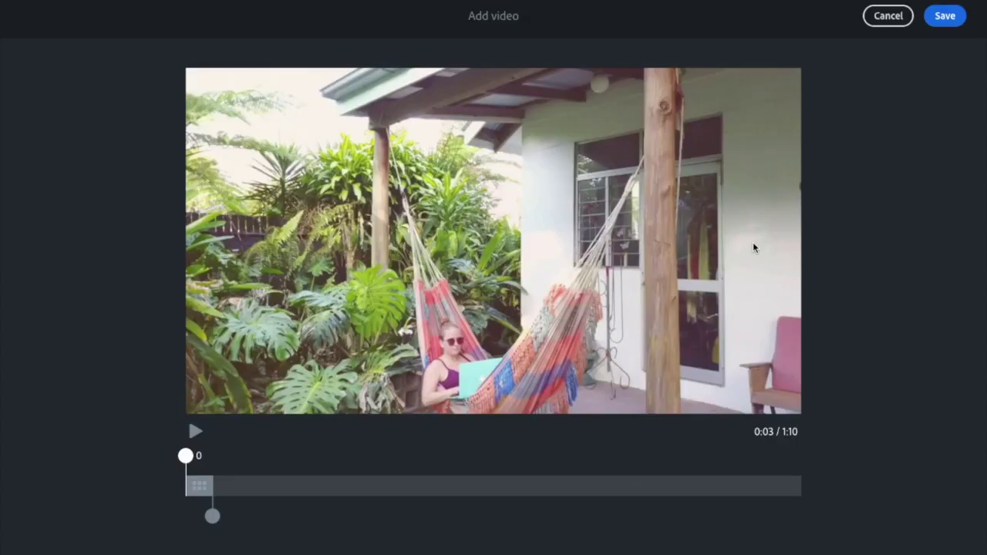
{"action": "left_click_drag", "start_coordinate": [205, 483], "coordinate": [305, 516]}
{"action": "left_click", "coordinate": [945, 17]}
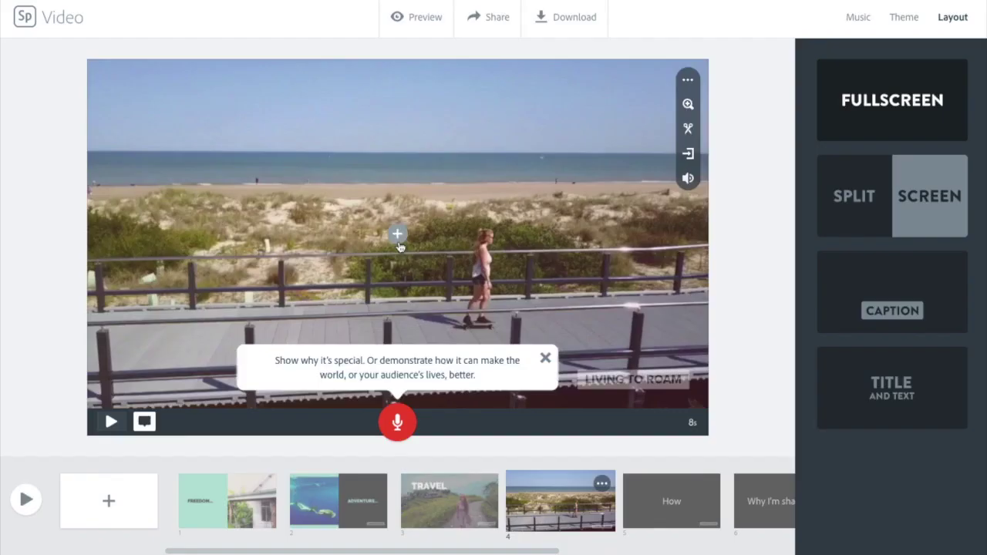
Add the text "HOW?" to the Show it slide and move it to the left side of the clip.
{"action": "left_click", "coordinate": [397, 232]}
{"action": "left_click", "coordinate": [368, 183]}
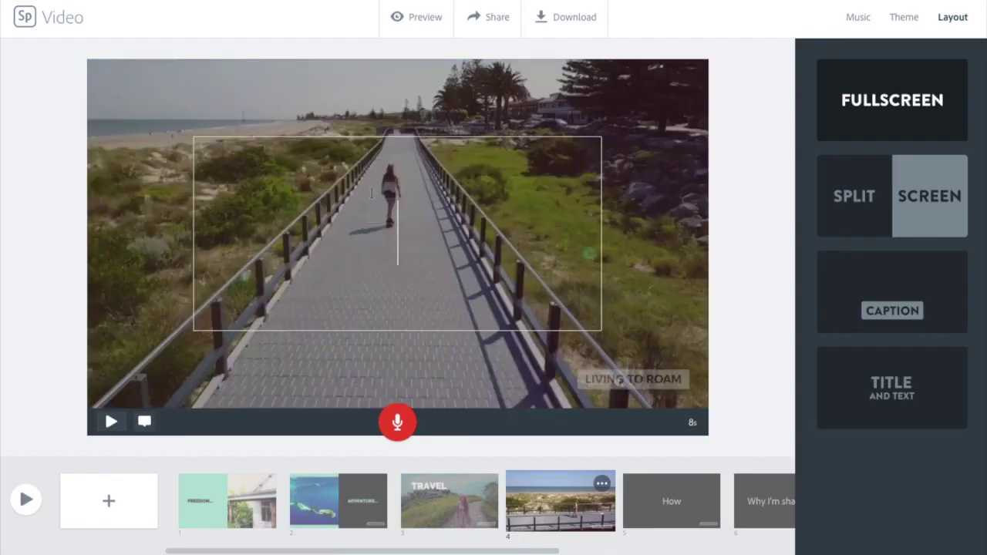
{"action": "type", "text": "HOW?"}
{"action": "left_click", "coordinate": [749, 165]}
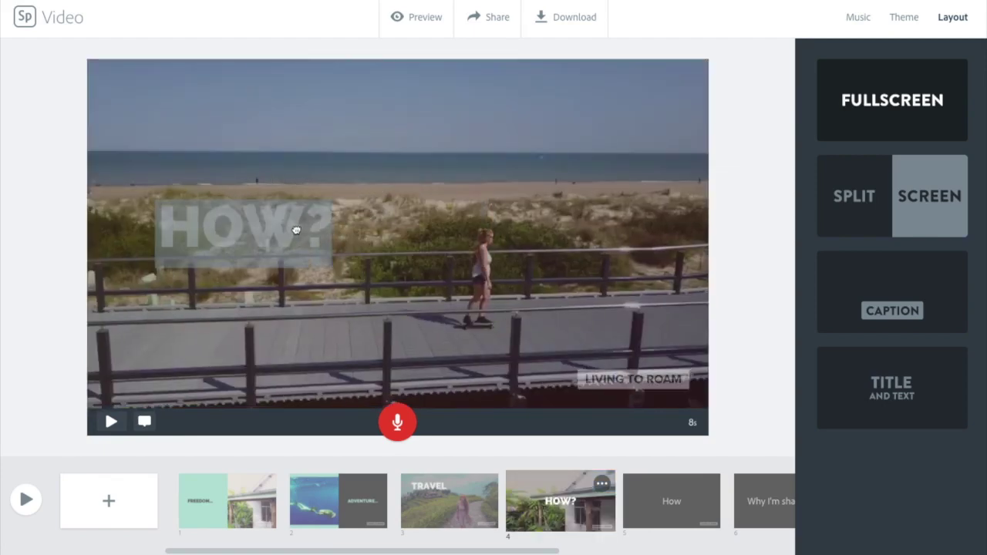
Upload the photo Sample-1.jpg to the How slide and apply the Title and Text layout.
{"action": "left_click", "coordinate": [674, 508]}
{"action": "left_click", "coordinate": [427, 193]}
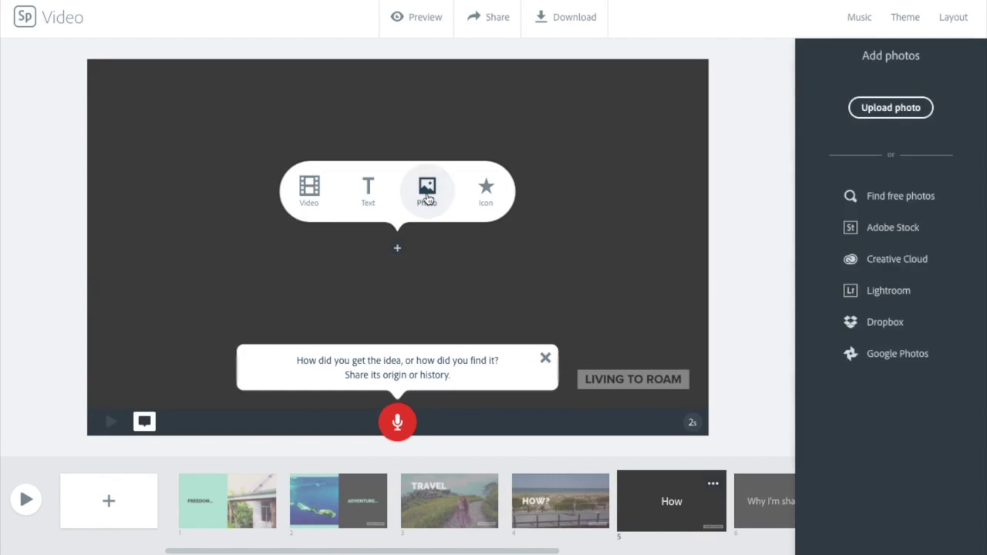
{"action": "left_click", "coordinate": [900, 108]}
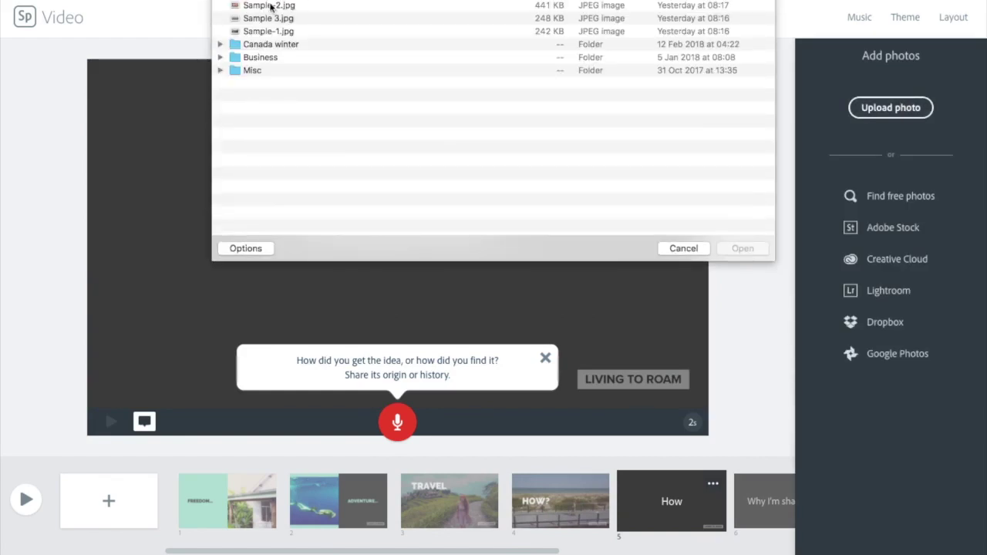
{"action": "left_click", "coordinate": [274, 34]}
{"action": "left_click", "coordinate": [743, 248]}
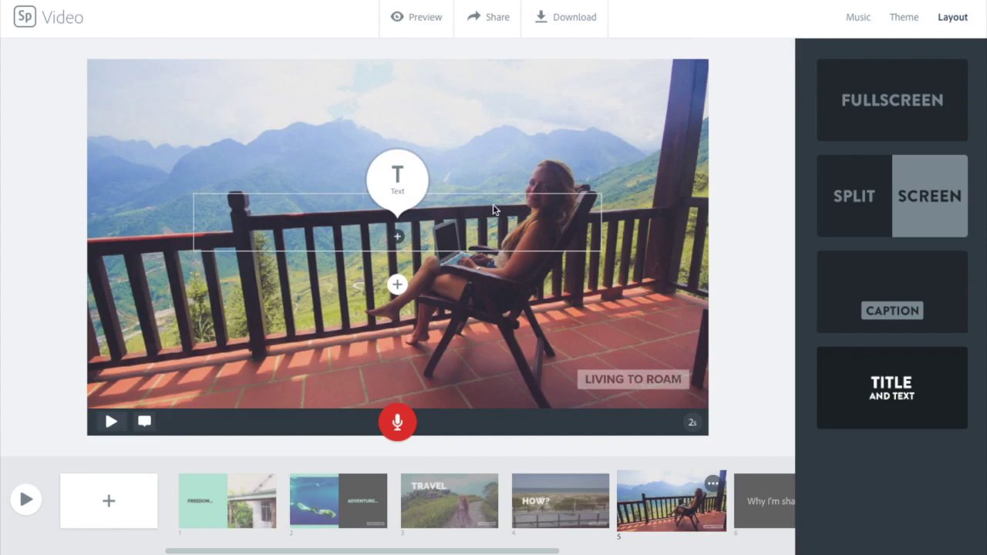
Enter the title "CLICK THROUGH TO FIND OUT MORE!!" on the How slide and move it to the upper left of the photo.
{"action": "left_click", "coordinate": [397, 177]}
{"action": "type", "text": "CLICK THROUGH TO FIND OUT MORE !"}
{"action": "key", "text": "BackSpace"}
{"action": "key", "text": "BackSpace"}
{"action": "type", "text": "!!"}
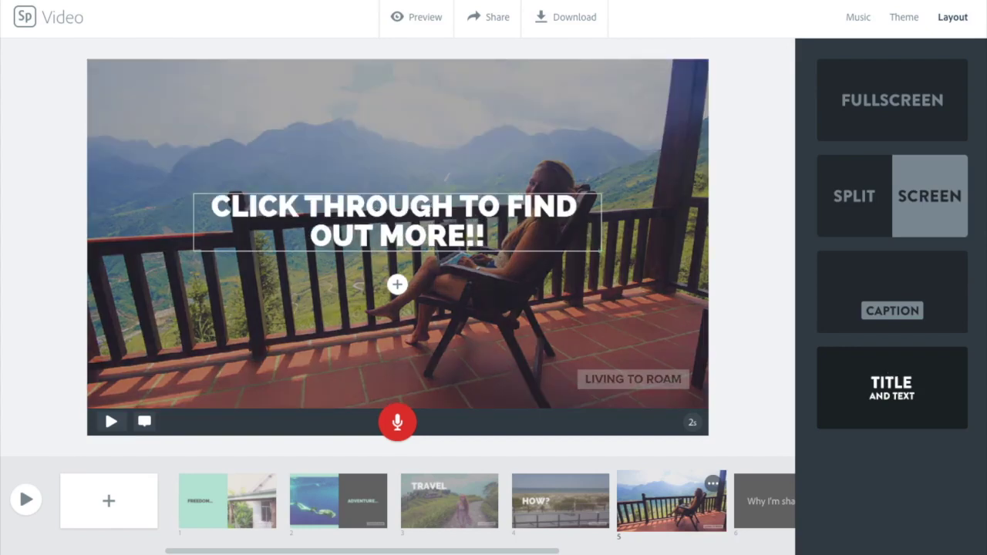
{"action": "left_click", "coordinate": [736, 167]}
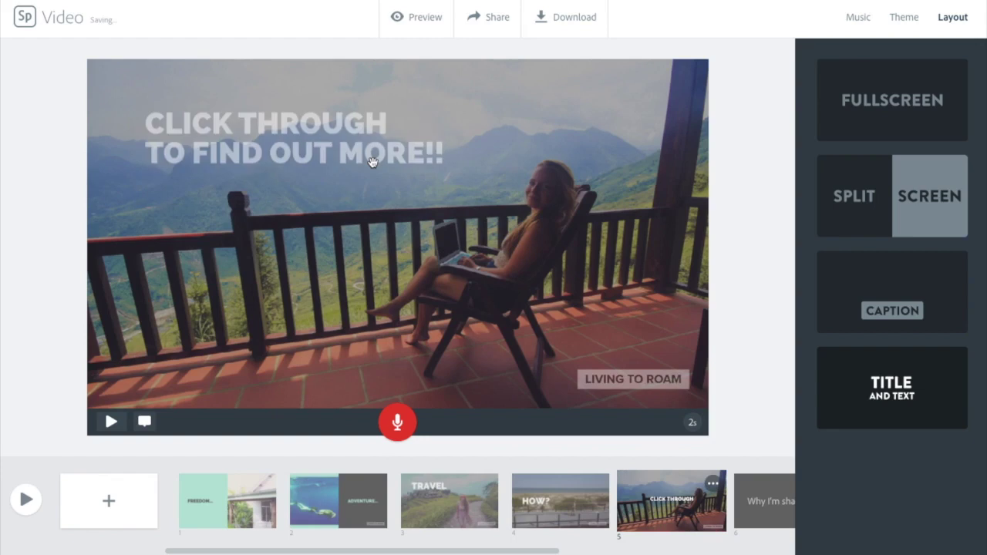
Shorten the How slide's title to "CLICK THROUGH" and add the text "TO FIND OUT MORE INFO..." beneath it.
{"action": "left_click", "coordinate": [346, 202]}
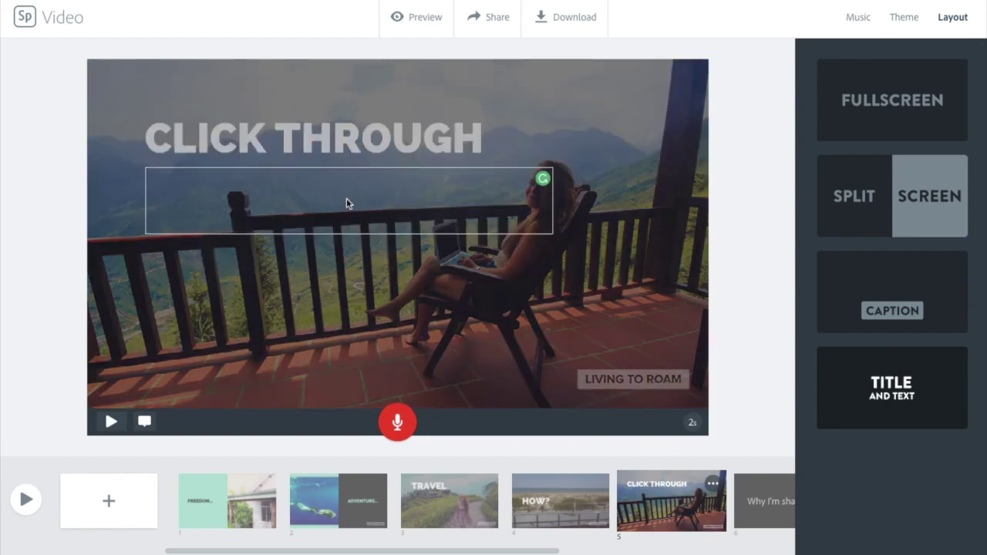
{"action": "type", "text": "TO FIND OUT MORE INFO..."}
Set the How slide's duration to 7 seconds.
{"action": "left_click", "coordinate": [692, 424]}
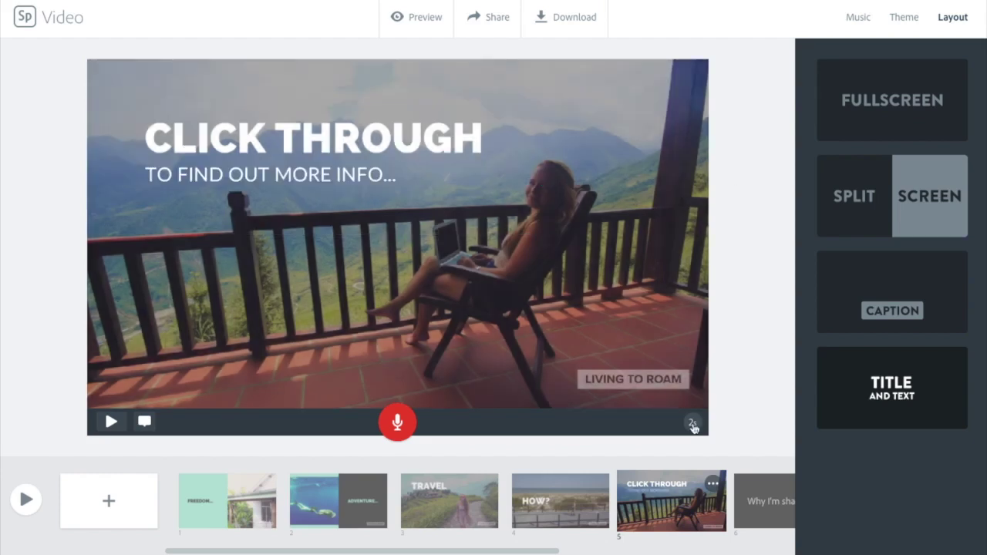
{"action": "left_click_drag", "start_coordinate": [632, 423], "coordinate": [650, 424]}
{"action": "left_click_drag", "start_coordinate": [656, 423], "coordinate": [663, 422]}
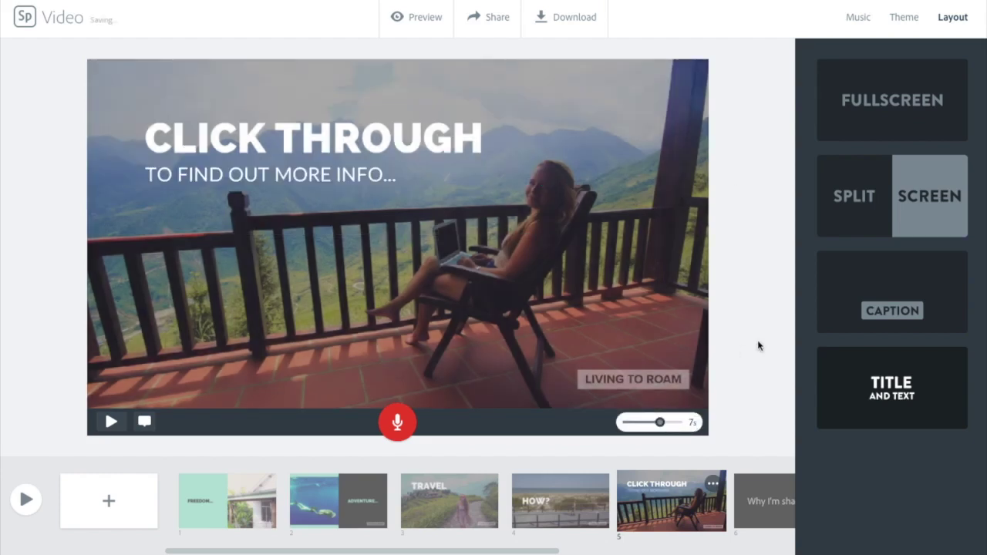
Delete the Why I'm sharing it slide and the Call to action slide.
{"action": "scroll", "coordinate": [667, 503], "scroll_direction": "right", "scroll_amount": 5}
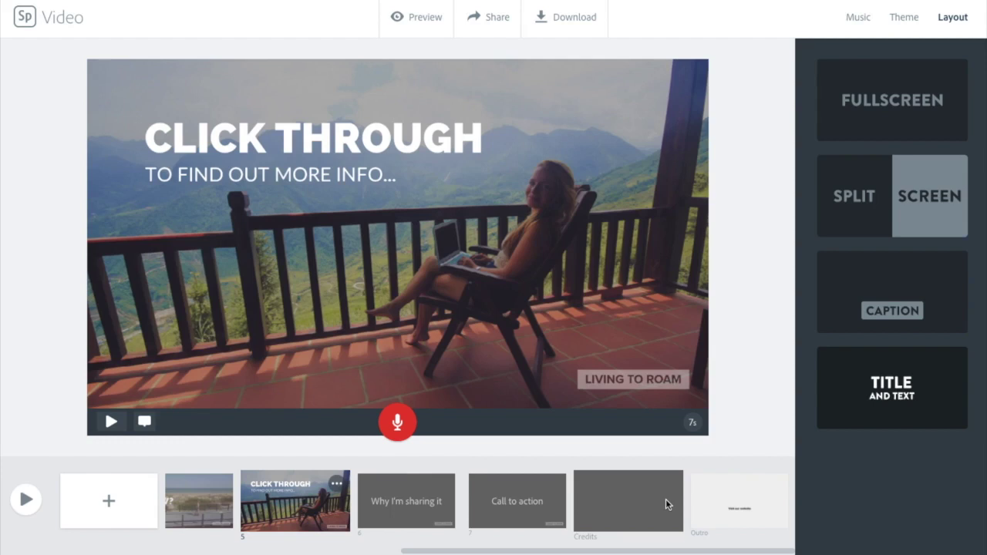
{"action": "left_click", "coordinate": [412, 503]}
{"action": "left_click", "coordinate": [448, 483]}
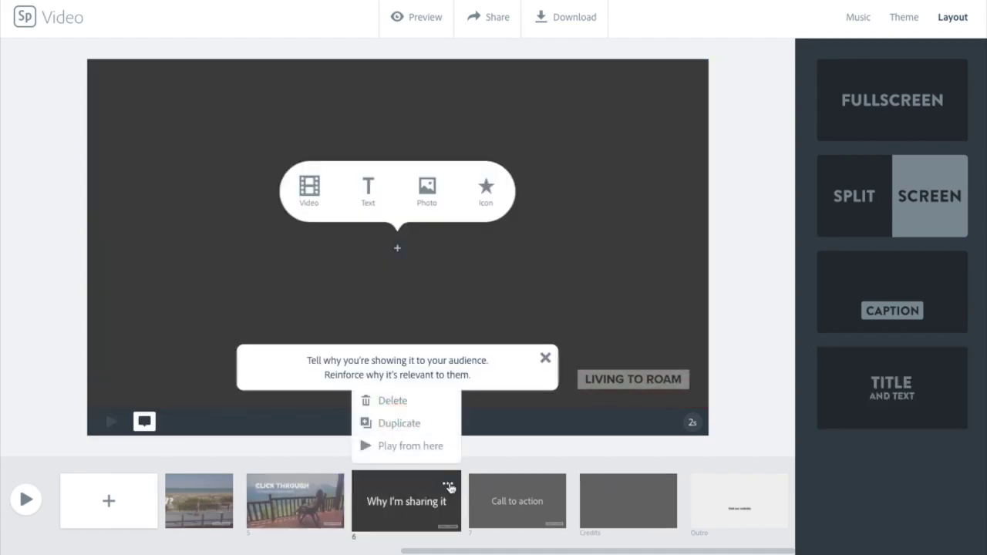
{"action": "left_click", "coordinate": [398, 401]}
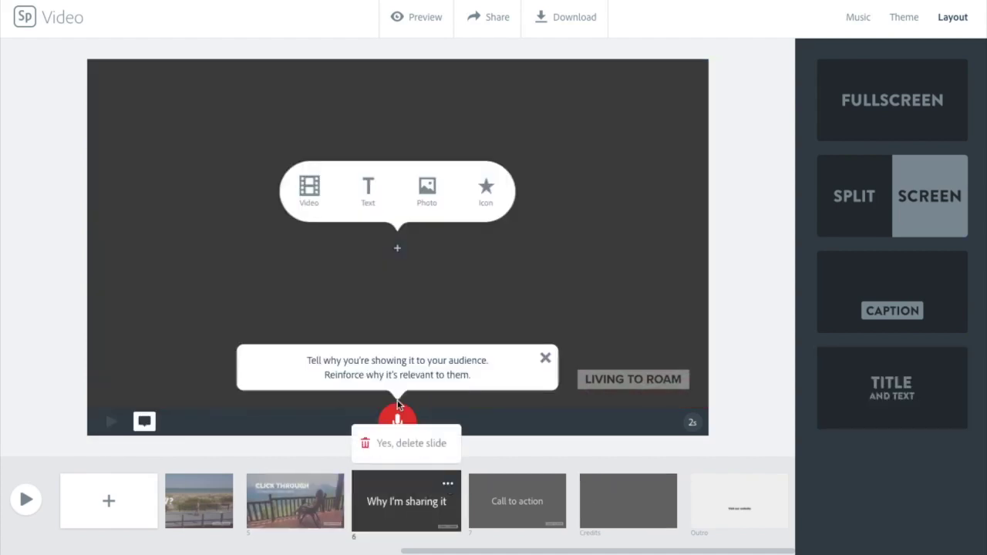
{"action": "left_click", "coordinate": [403, 447]}
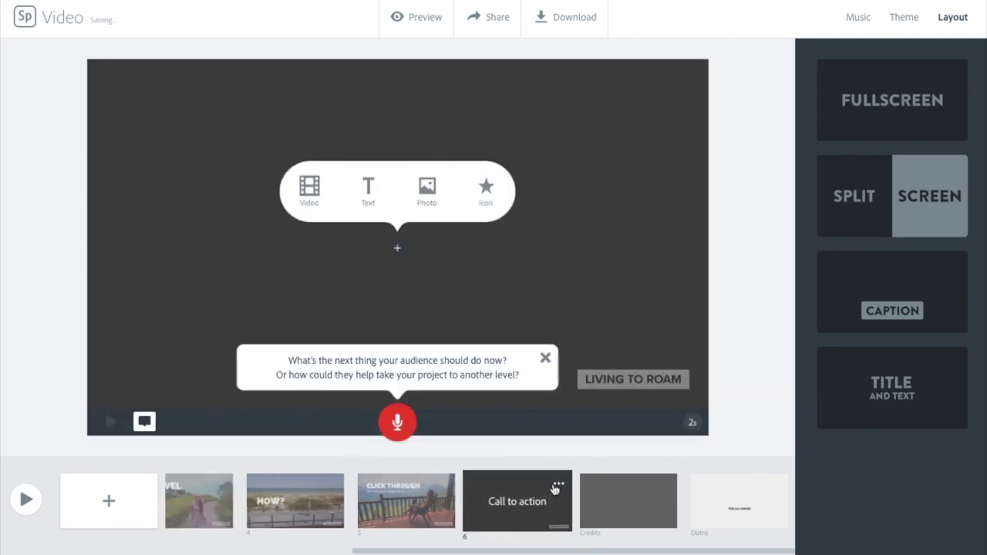
{"action": "left_click", "coordinate": [555, 486]}
{"action": "left_click", "coordinate": [502, 405]}
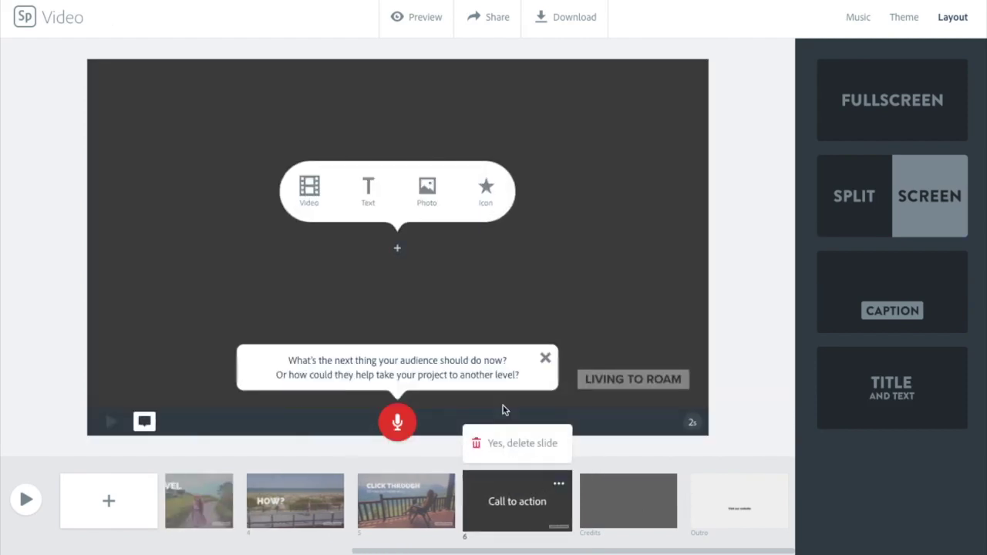
{"action": "left_click", "coordinate": [535, 444]}
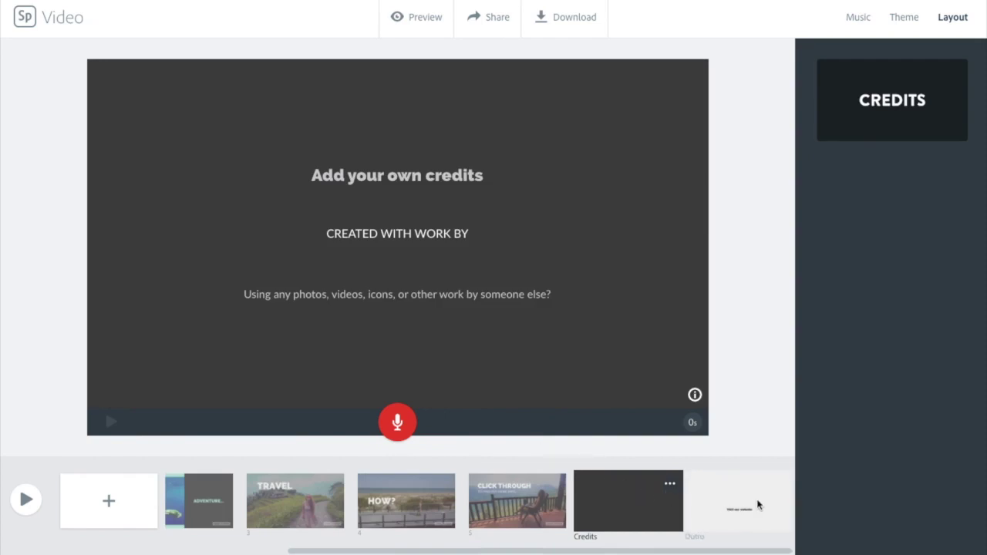
Hide the Credits and Outro slides and start the download of the finished video.
{"action": "left_click", "coordinate": [669, 484]}
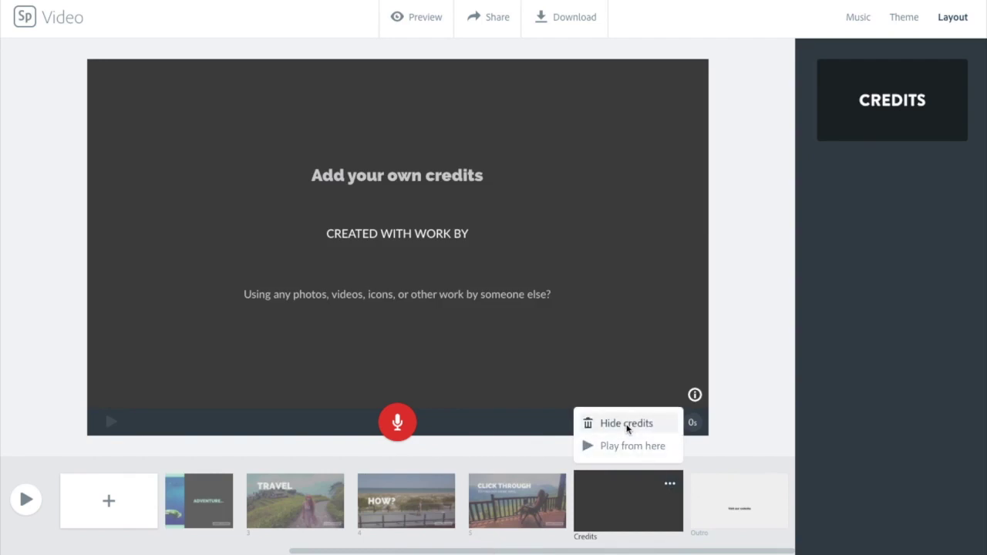
{"action": "left_click", "coordinate": [627, 424]}
{"action": "left_click", "coordinate": [781, 485]}
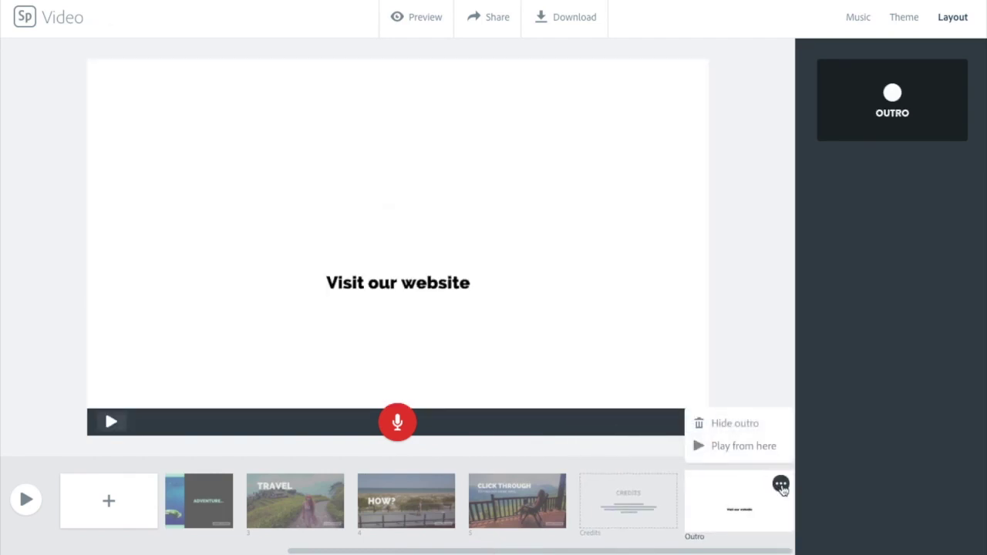
{"action": "left_click", "coordinate": [734, 430]}
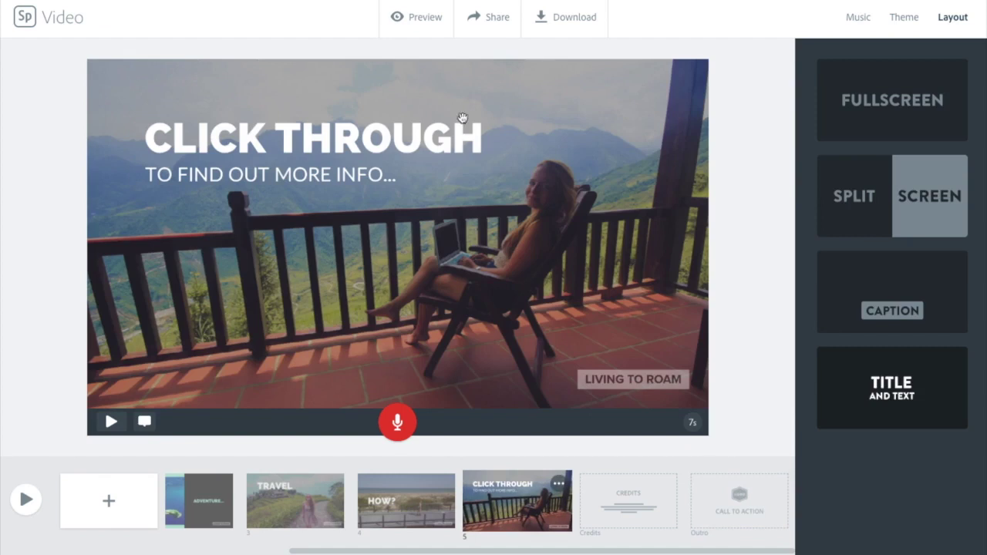
{"action": "left_click", "coordinate": [577, 18]}
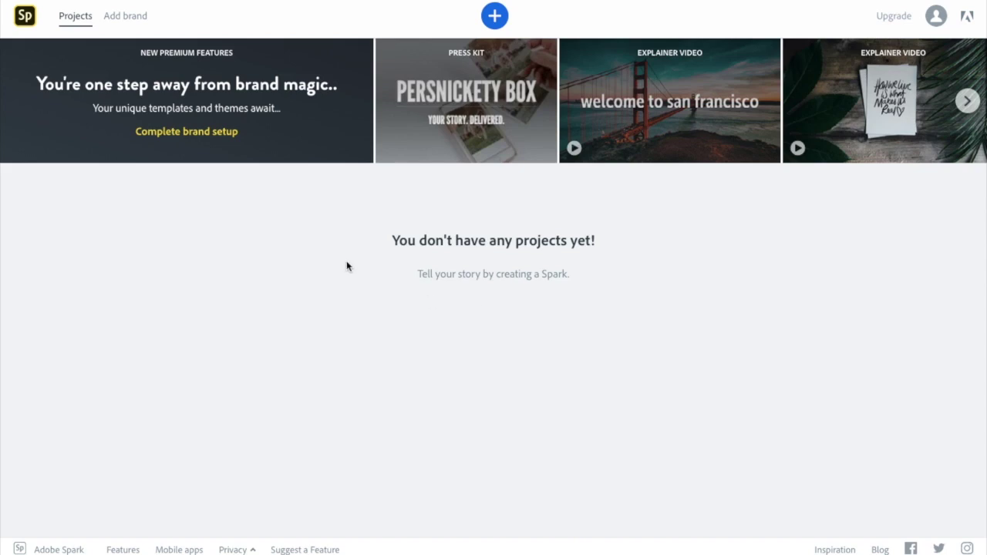
Open the brand setup, proceed to the premium upgrade offer to view its features and dismiss it.
{"action": "left_click", "coordinate": [122, 20]}
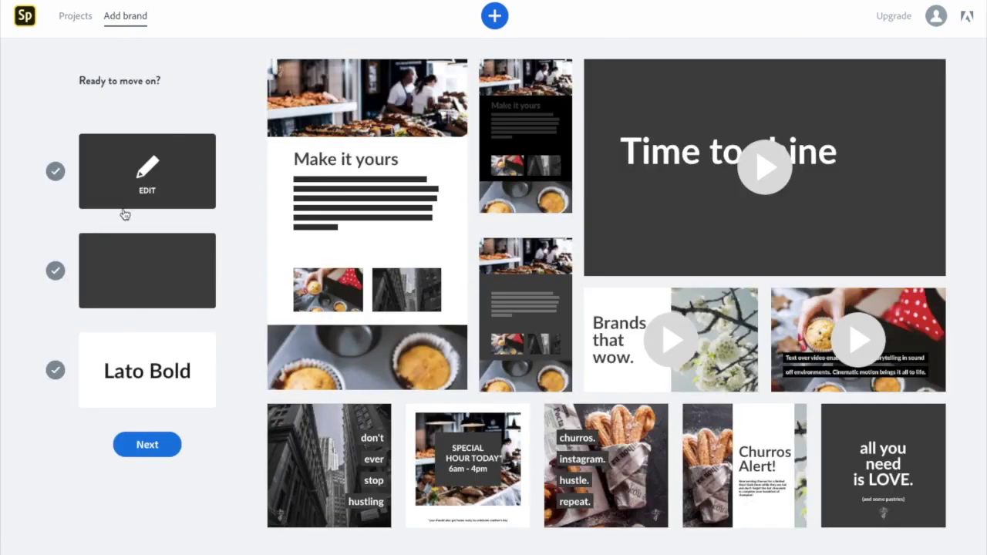
{"action": "left_click", "coordinate": [145, 446]}
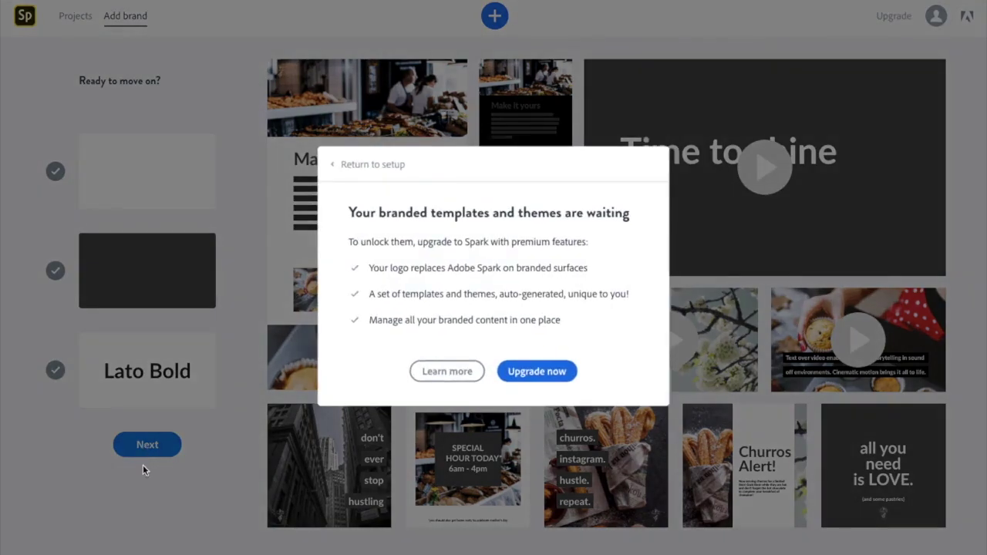
{"action": "left_click", "coordinate": [158, 494]}
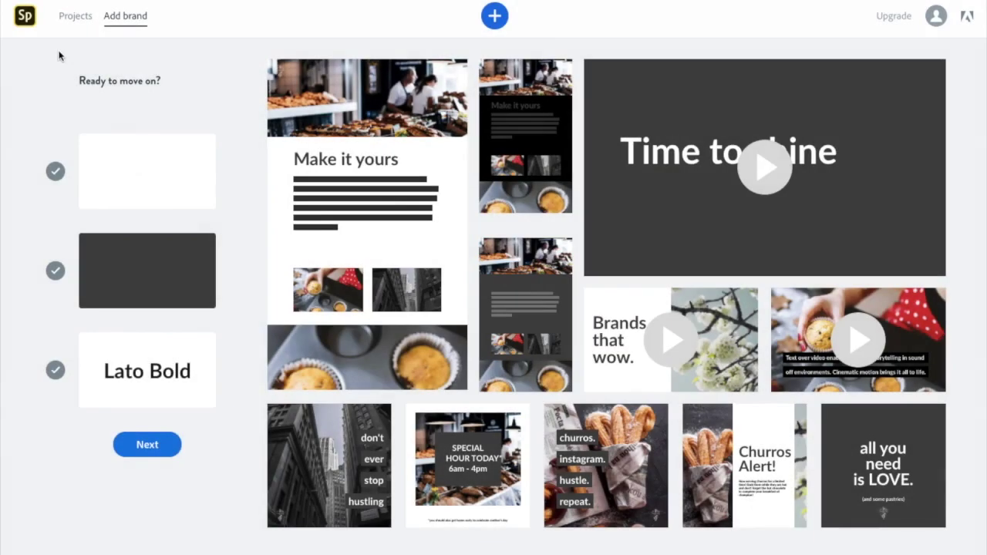
Create a new video titled "TEST TWO" from the story template with the Setup, Call to adventure, Challenge, Climax and Resolution slides.
{"action": "left_click", "coordinate": [500, 14]}
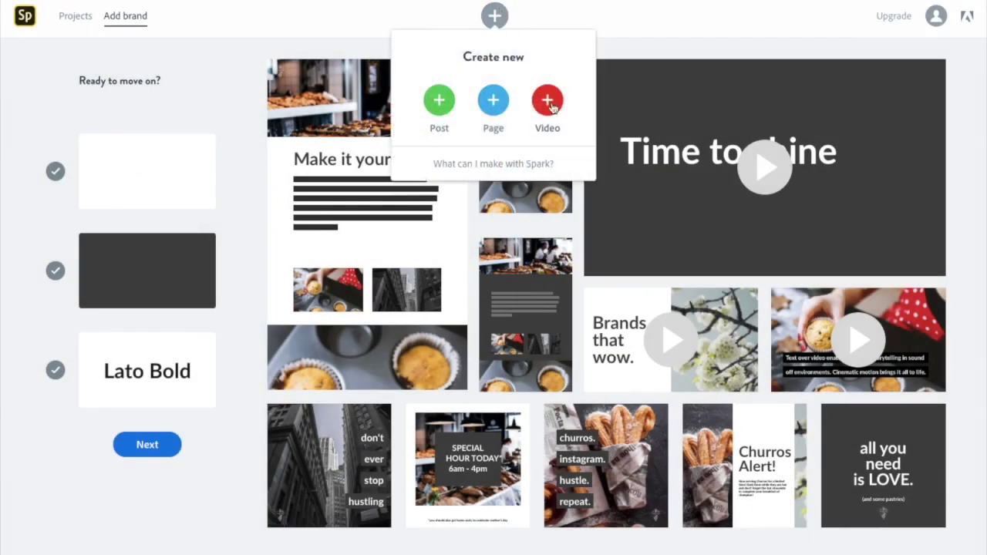
{"action": "left_click", "coordinate": [548, 98]}
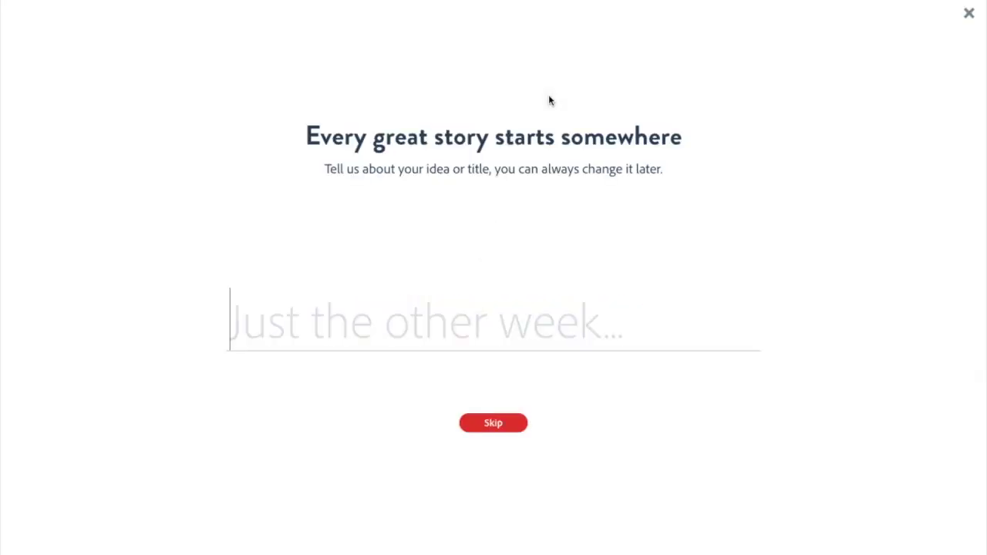
{"action": "type", "text": "TEST TWO"}
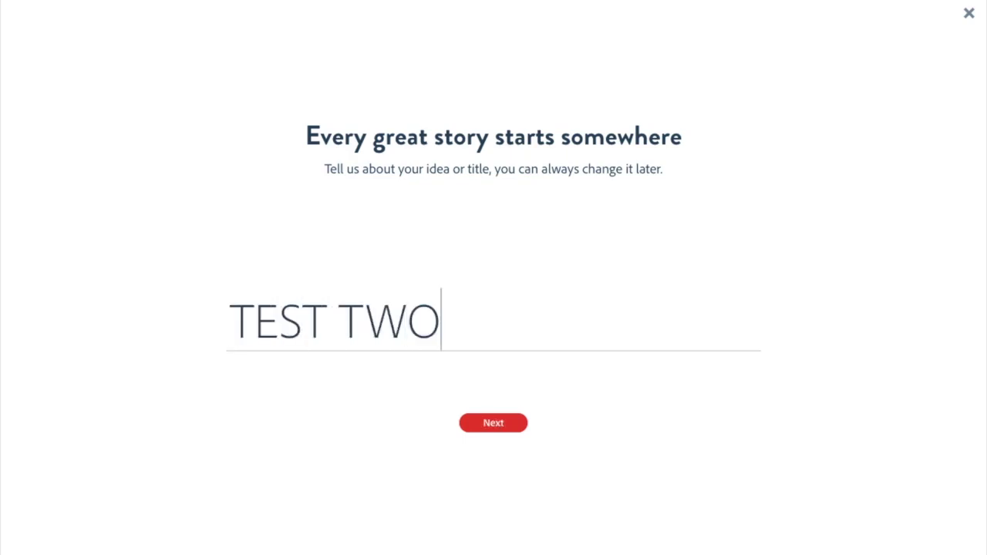
{"action": "left_click", "coordinate": [498, 428]}
{"action": "left_click", "coordinate": [564, 210]}
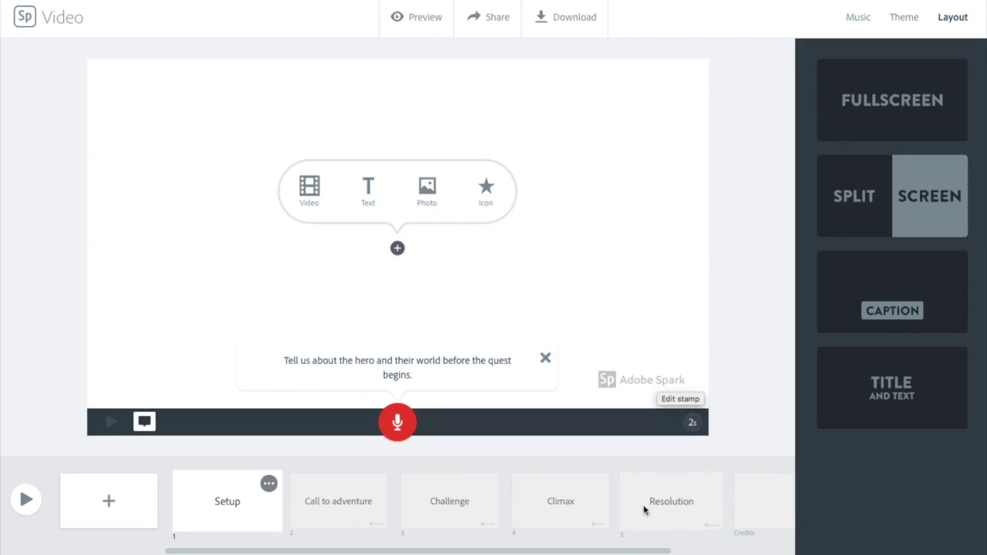
Open the new video's Outro slide to examine its default branding.
{"action": "scroll", "coordinate": [643, 511], "scroll_direction": "right", "scroll_amount": 5}
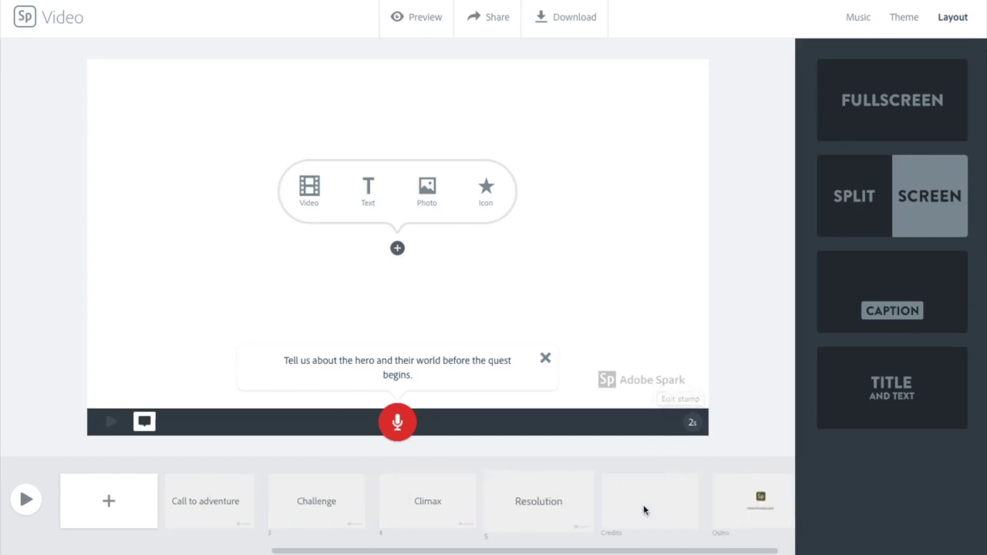
{"action": "left_click", "coordinate": [739, 509]}
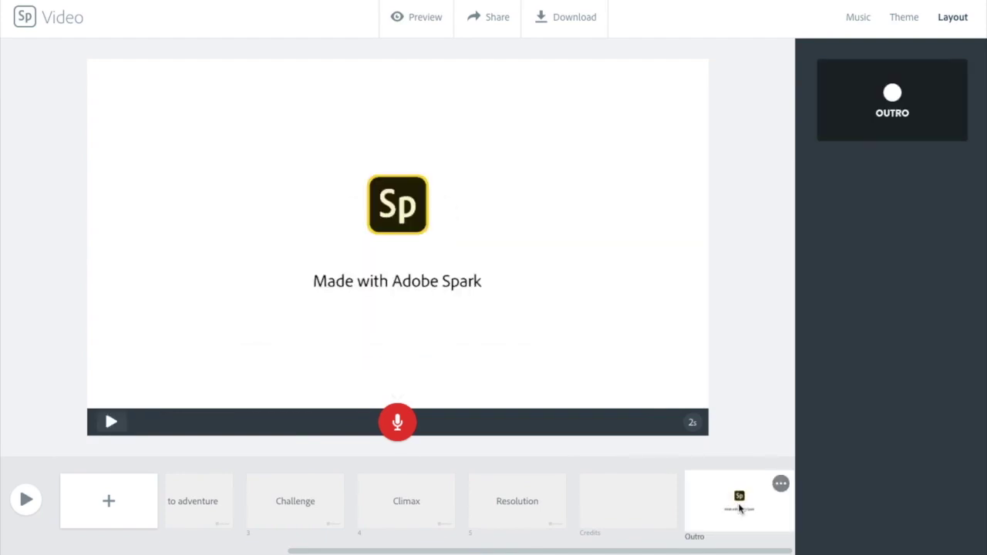